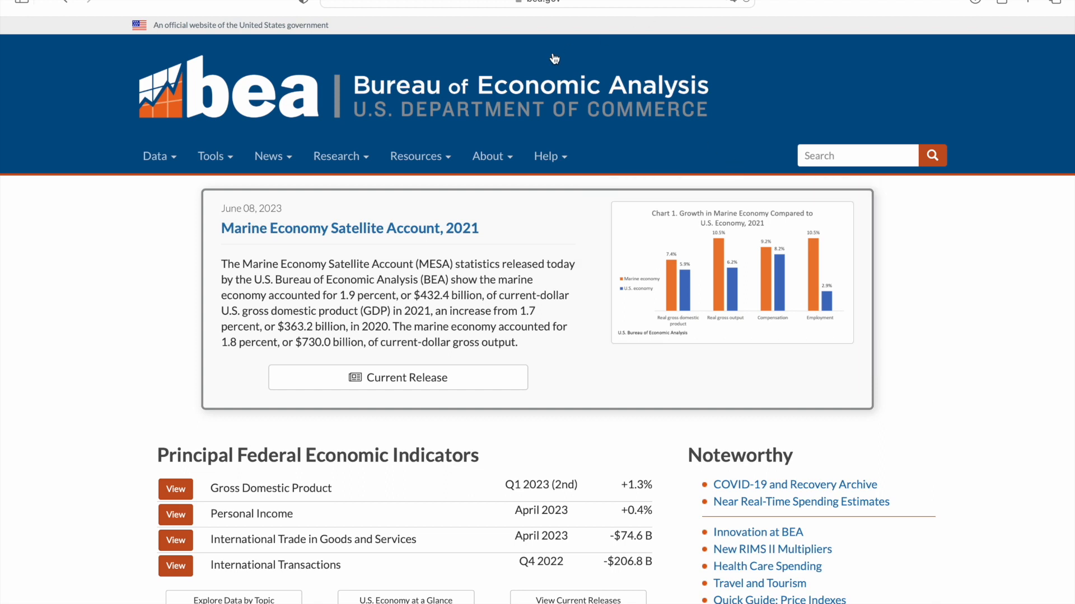
Sign in to BEA eFile from Tools with the saved account and go to Survey Tools
left_click(224, 157)
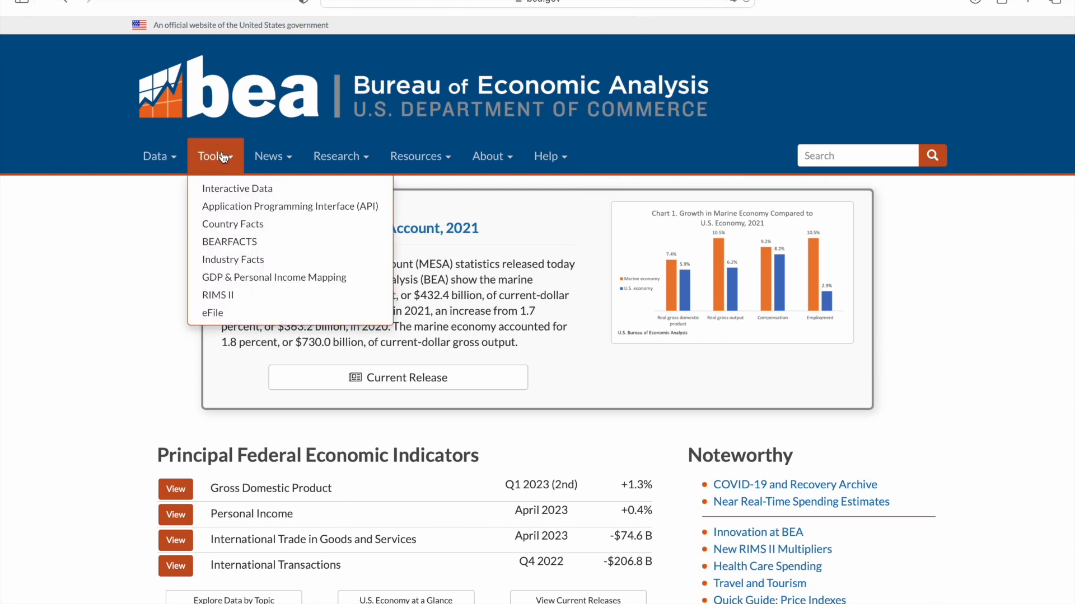
left_click(230, 316)
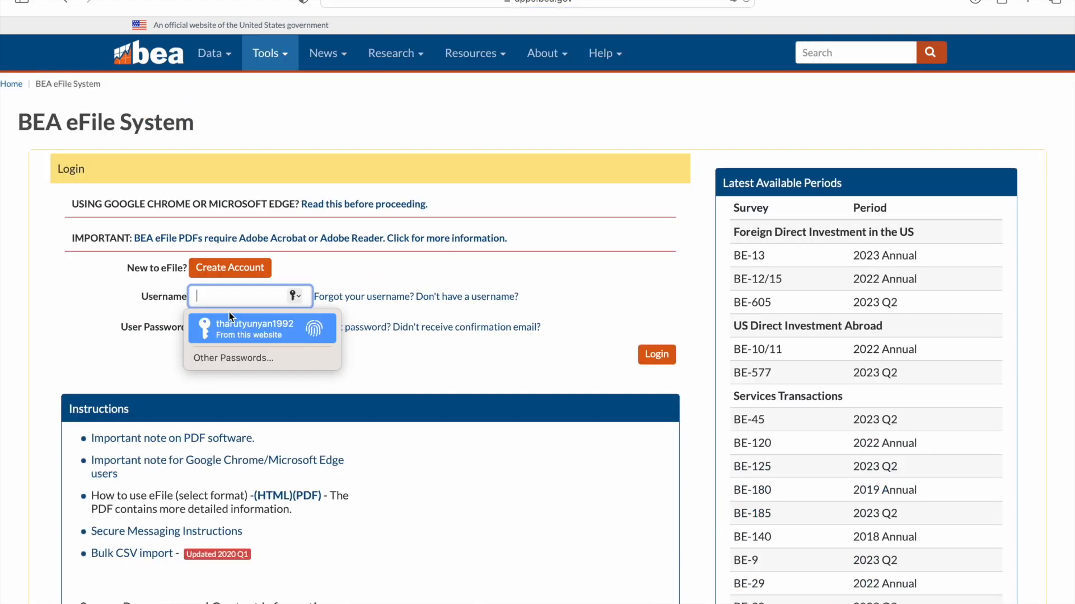
left_click(255, 328)
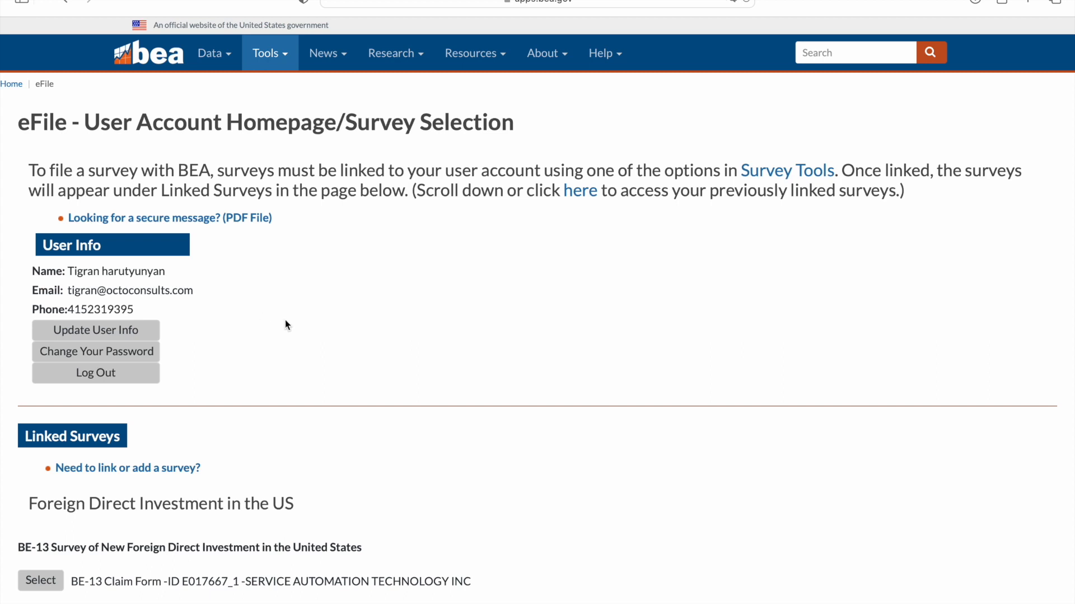
left_click(161, 474)
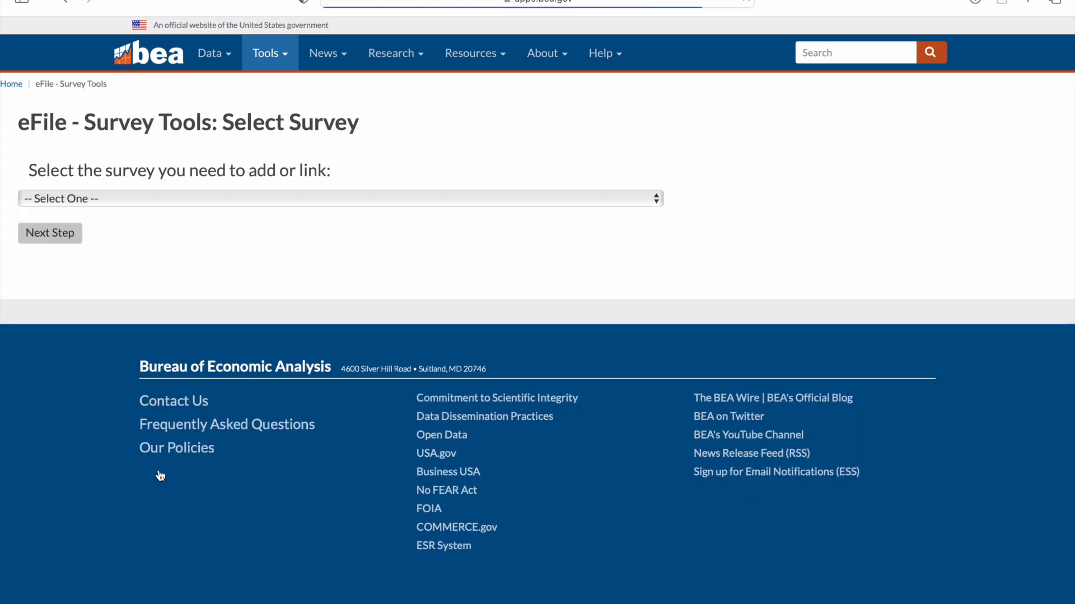
Select the BE-12/15 foreign direct investment survey and start a new BE-12 report
left_click(224, 199)
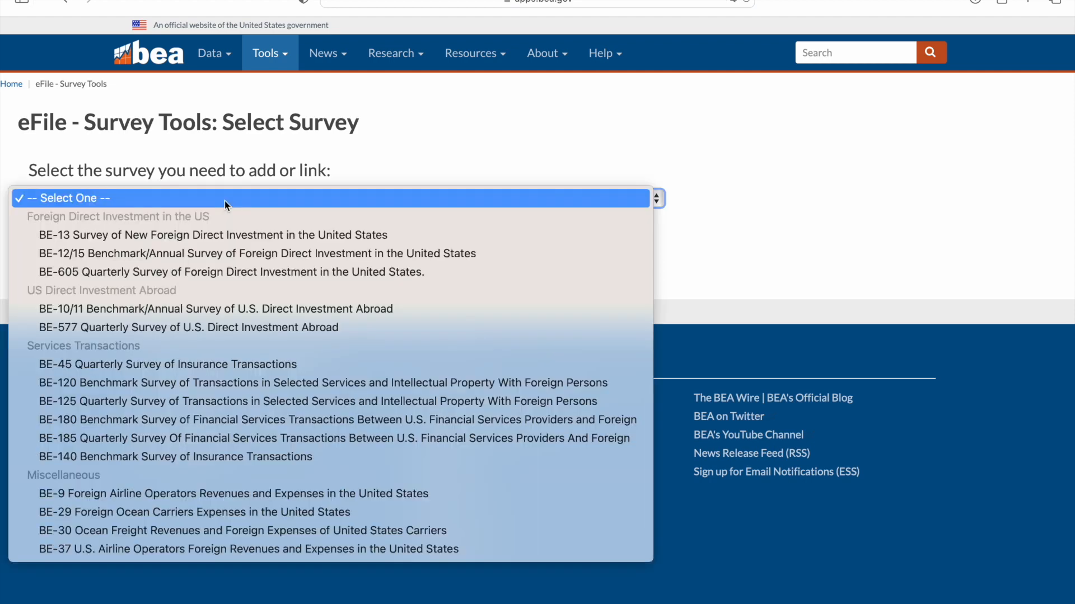
left_click(198, 254)
left_click(50, 233)
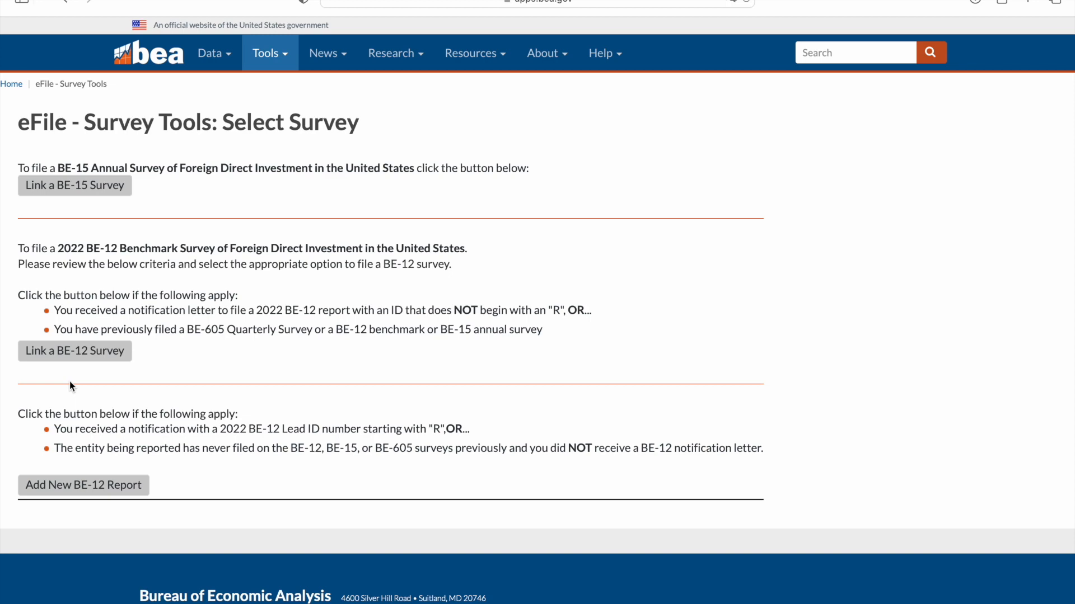
left_click(96, 498)
Enter company name 'Kelsi and Platypus Inc', its street address, city Sydney and country Australia
scroll(413, 294, "down", 3)
scroll(413, 294, "down", 2)
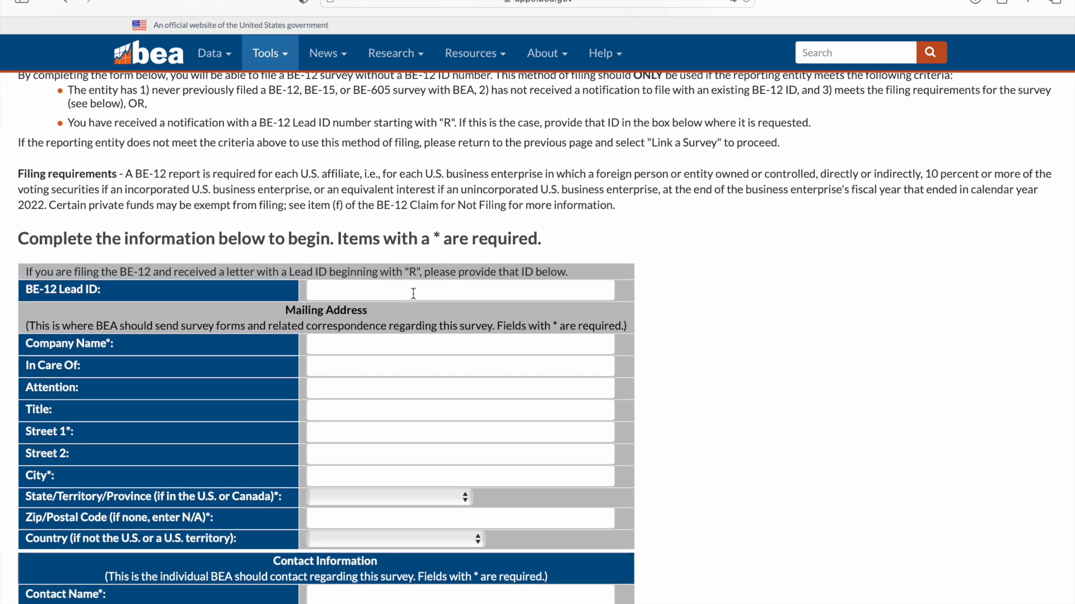
left_click(357, 347)
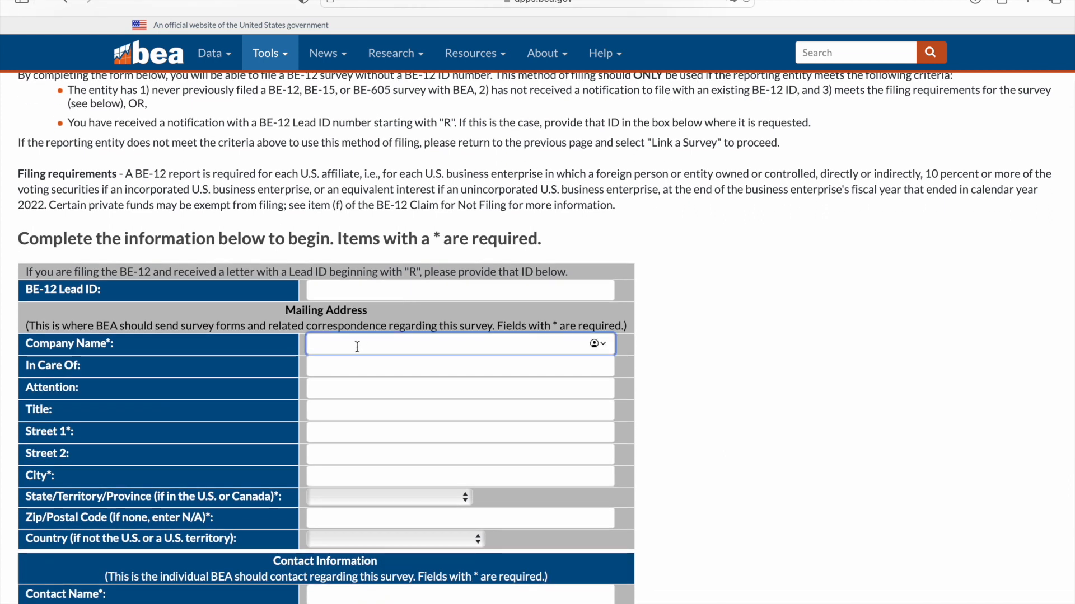
type("Kelsi and Platypus Inc")
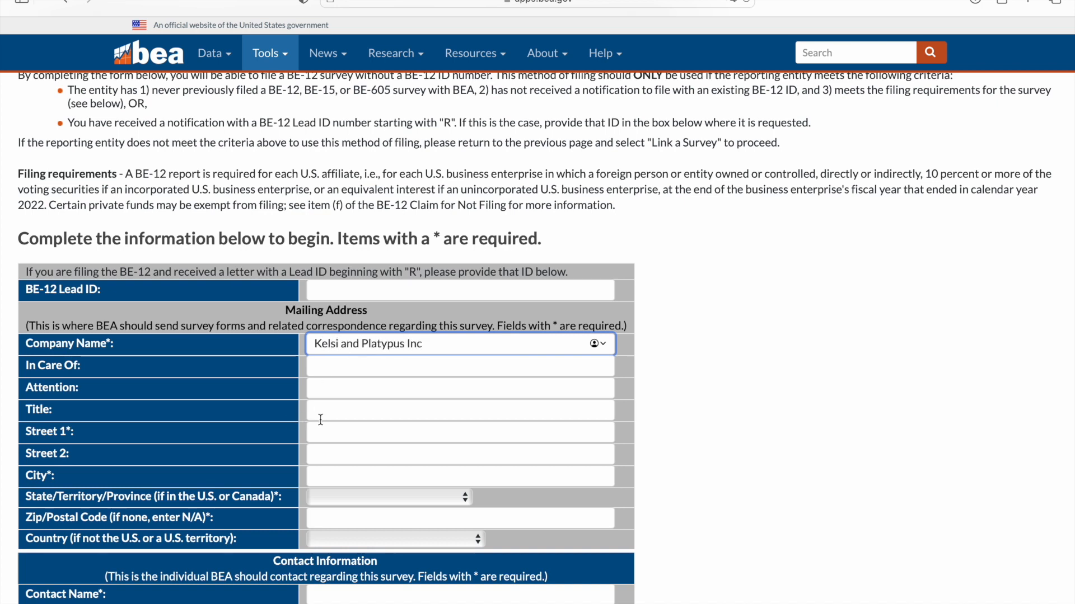
left_click(328, 430)
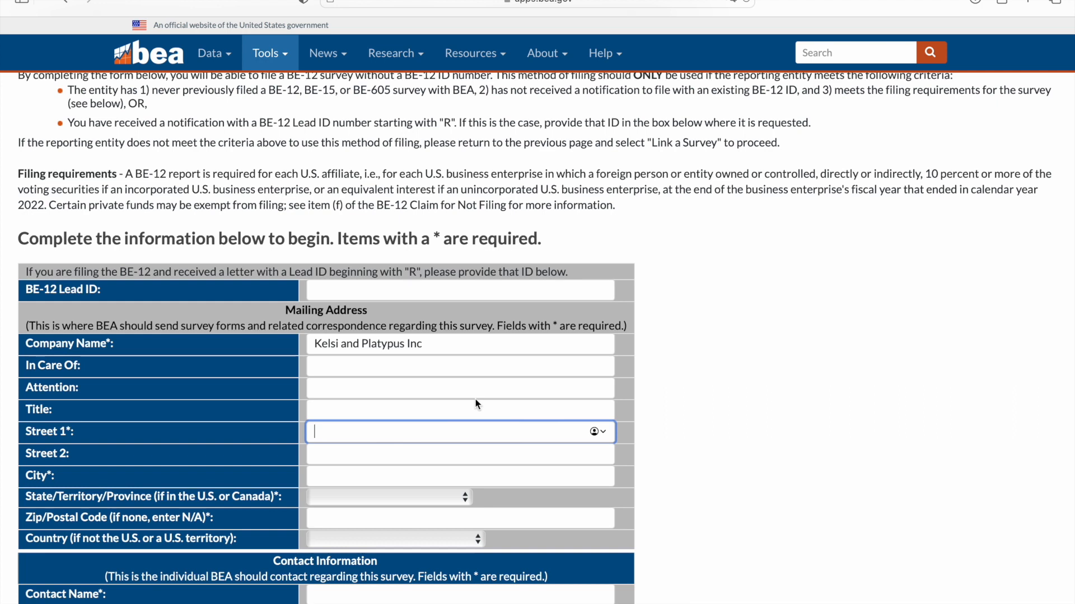
type("123 Anataedophobia dr")
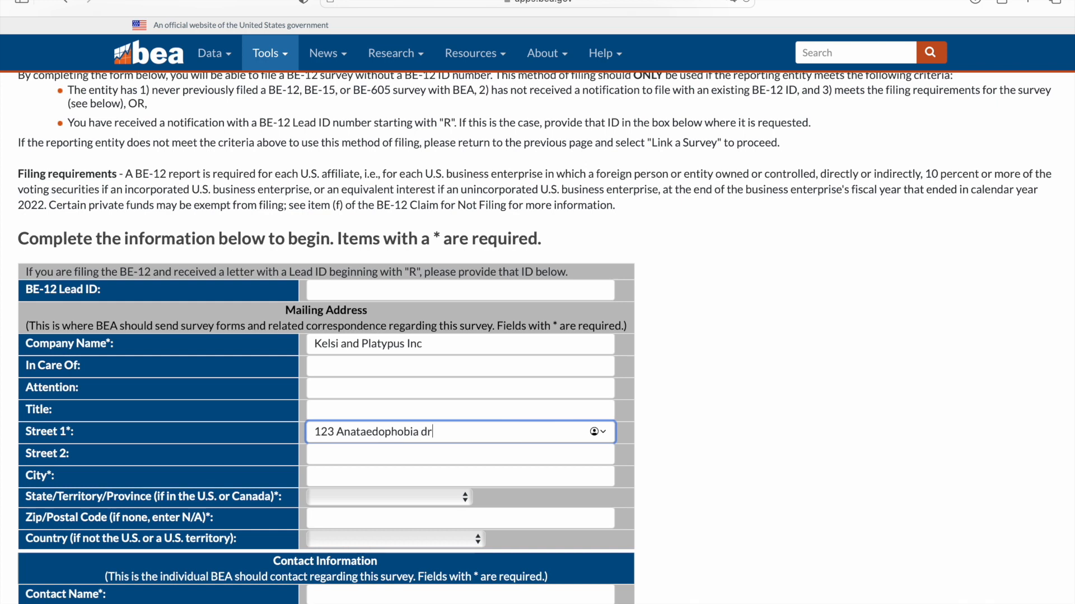
left_click(391, 471)
type("Sydney")
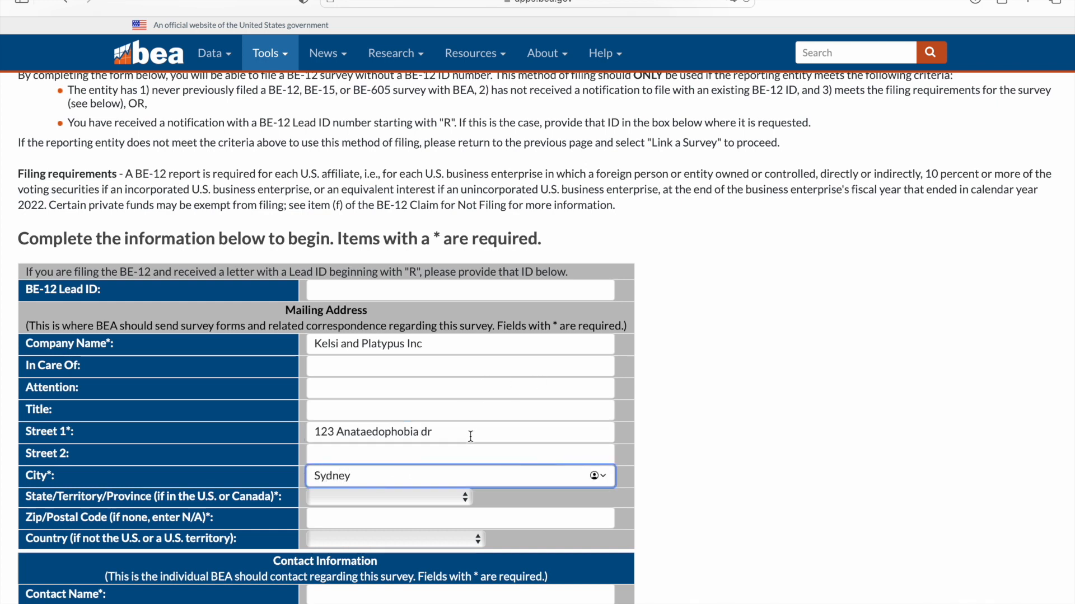
left_click(375, 519)
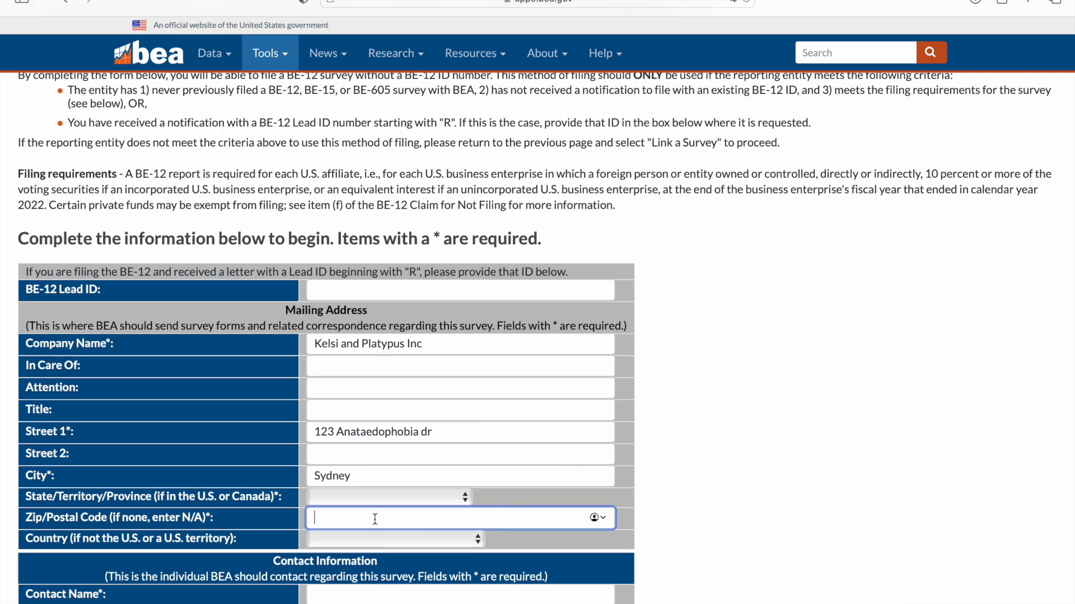
left_click(369, 543)
type("au")
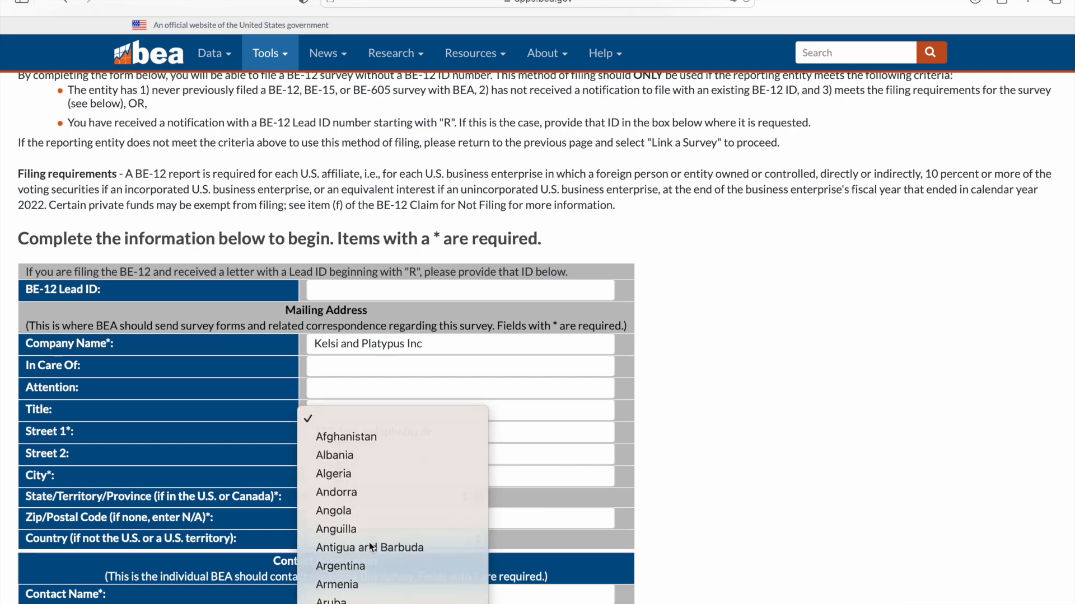
key("Return")
Fill in the contact's name, phone number and e-mail address, then submit the report
scroll(395, 510, "down", 3)
left_click(368, 496)
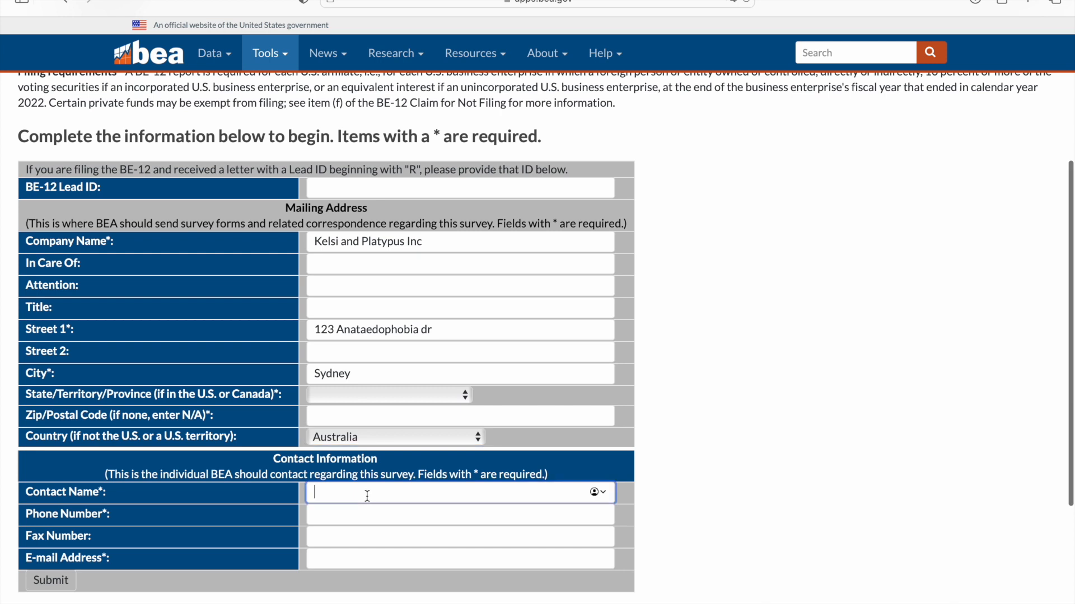
type("Jane")
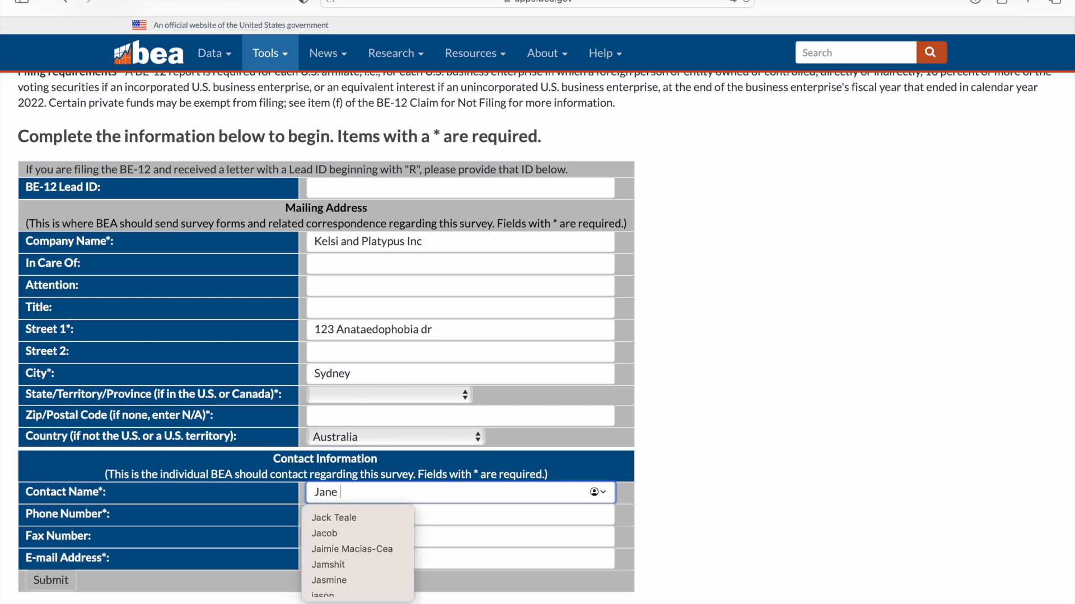
type(" Doe")
key("Tab")
type("1234556788")
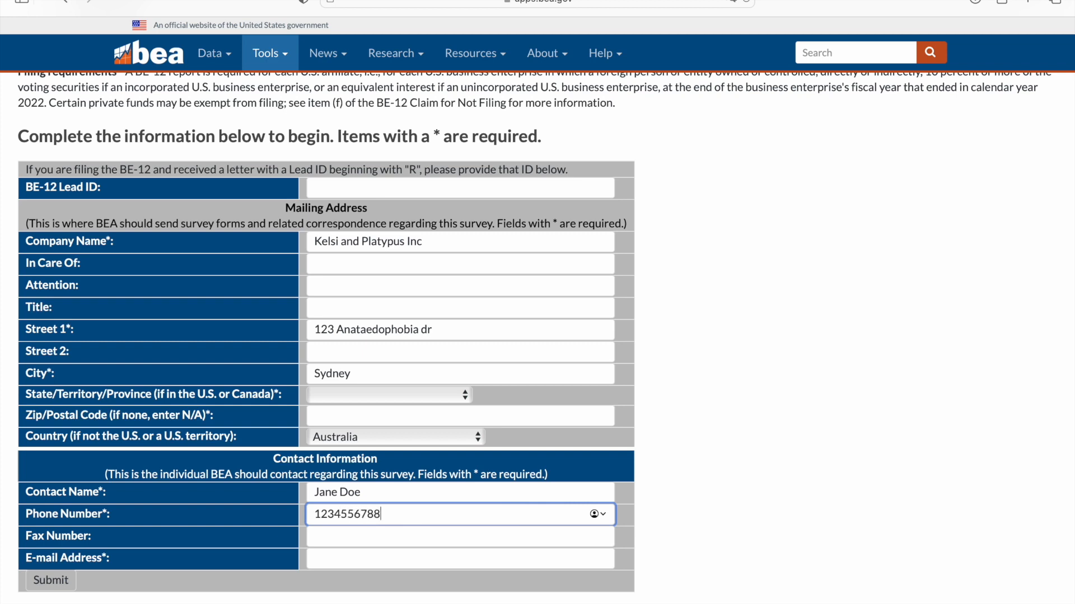
left_click(348, 560)
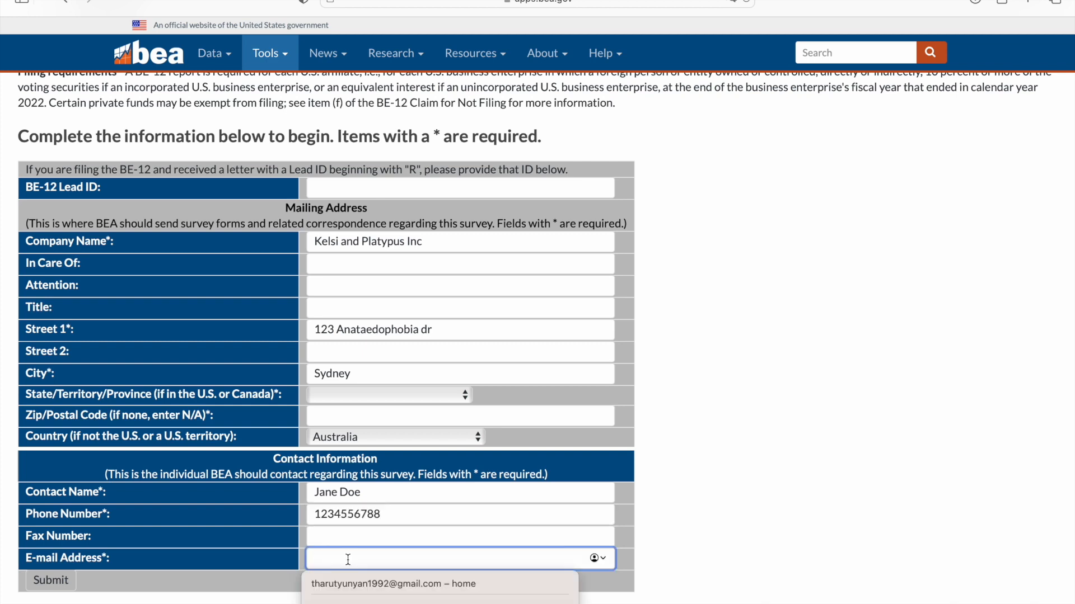
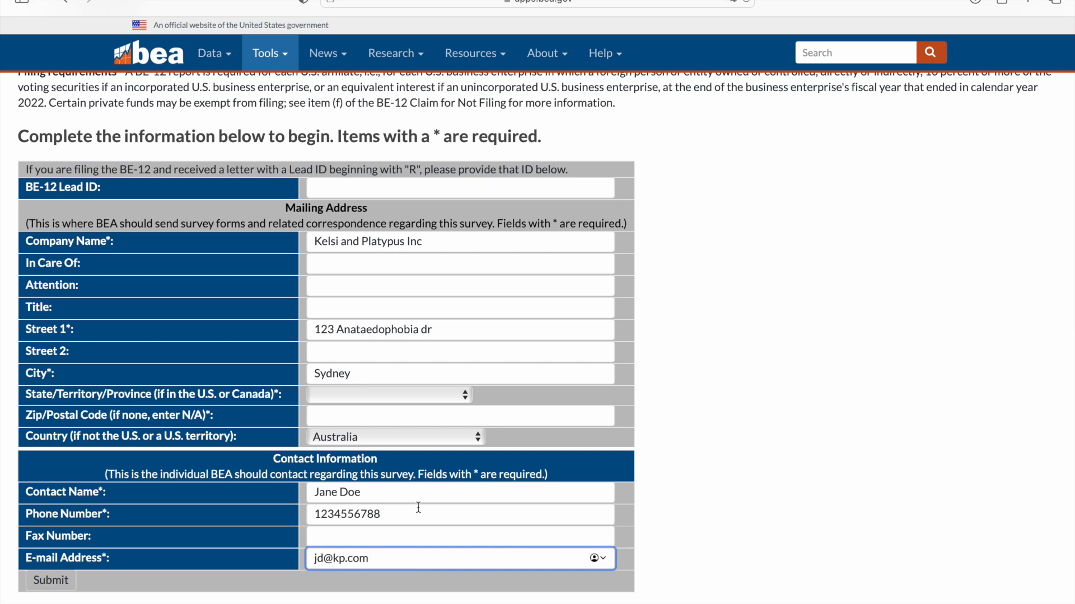
left_click(60, 587)
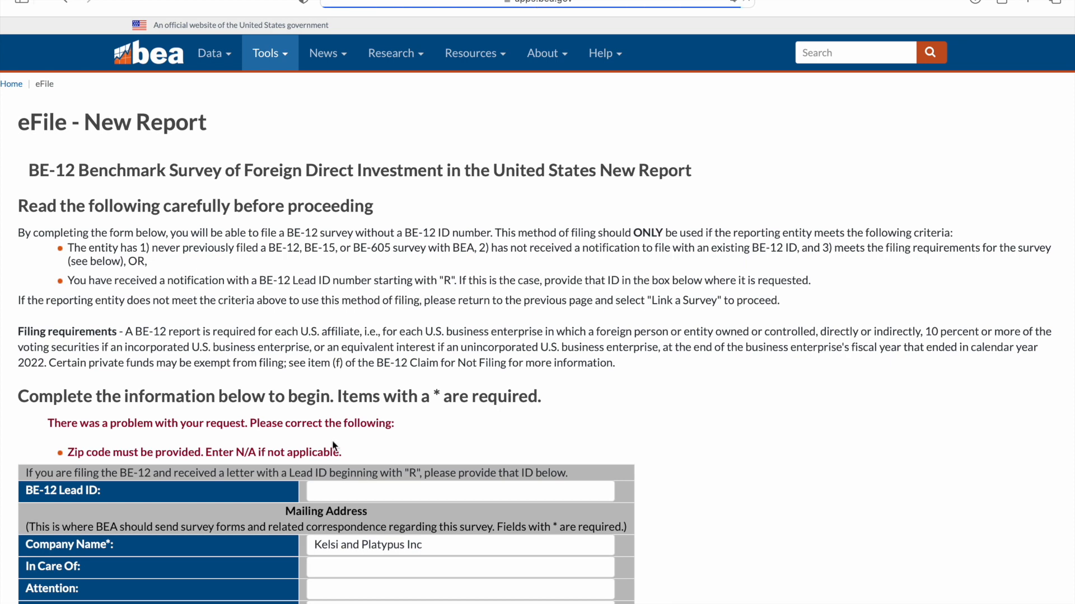
Add the missing zip/postal code and resubmit the report details
scroll(333, 447, "down", 6)
left_click(329, 397)
type("612735")
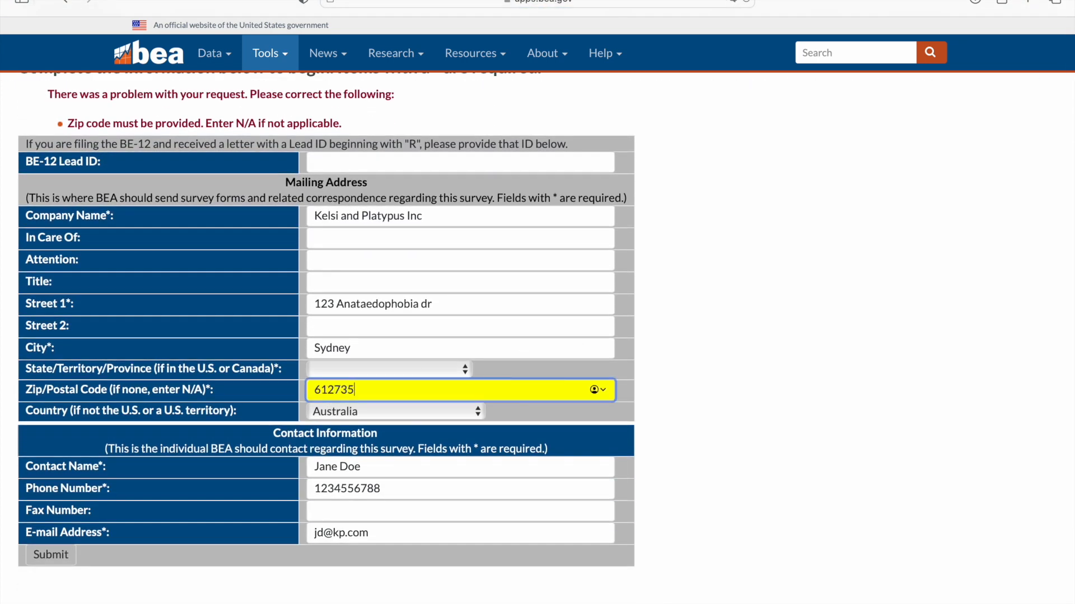
left_click(51, 554)
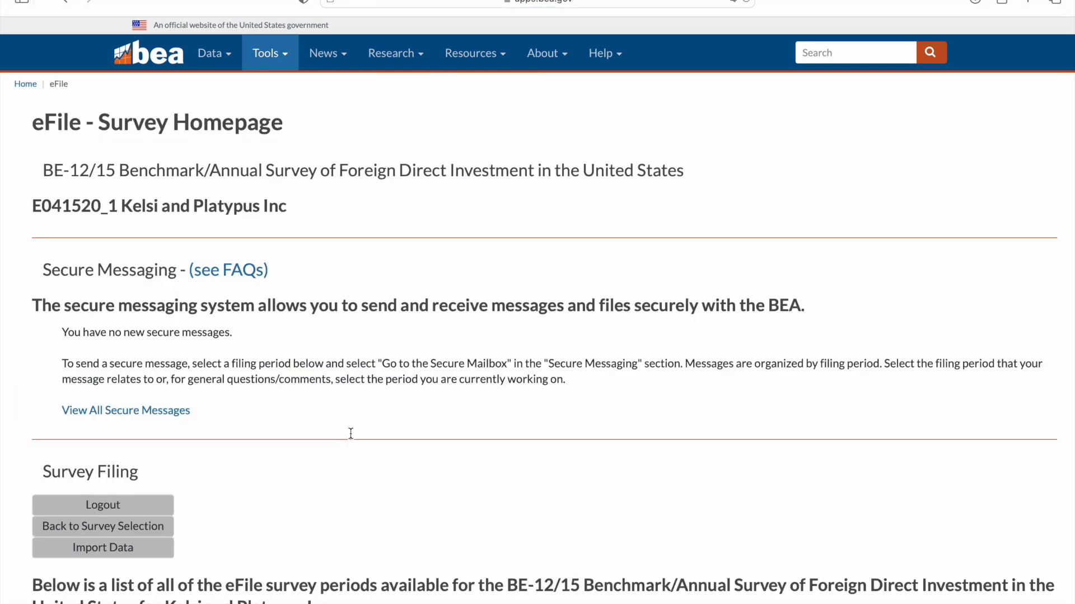
Open the 2022 Benchmark filing period and start the Determine Form Type questionnaire
scroll(350, 433, "down", 10)
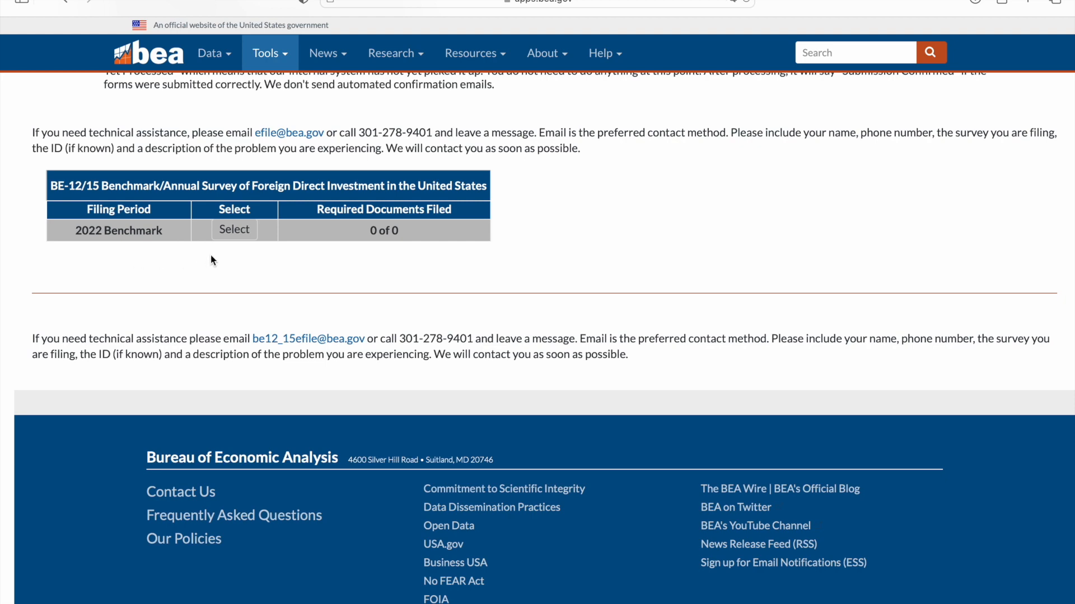
left_click(234, 230)
scroll(482, 268, "down", 15)
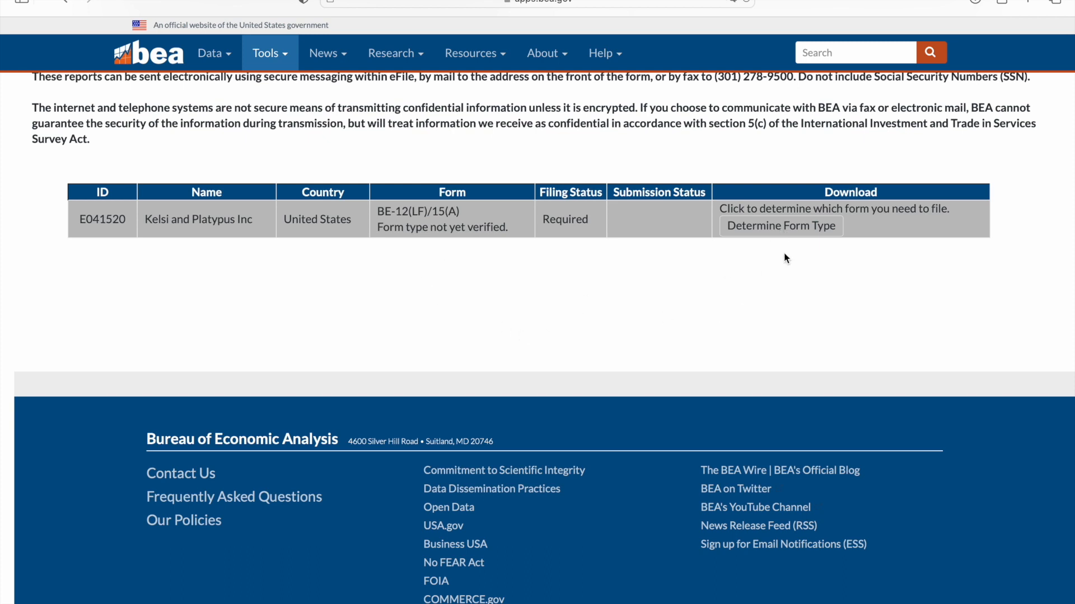
left_click(780, 226)
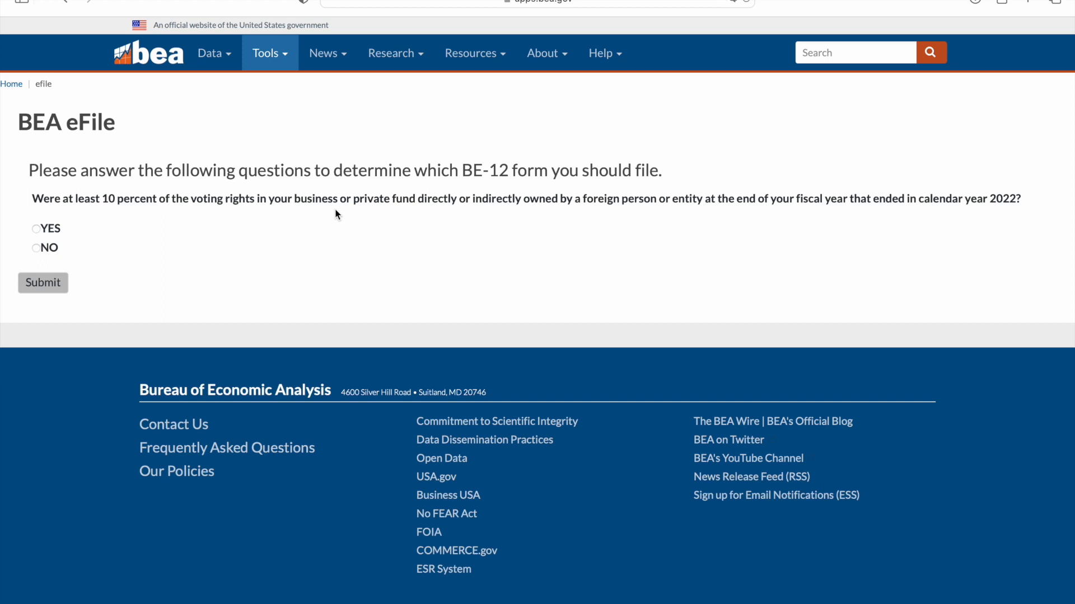
Answer Yes to 10% foreign ownership and No to affiliate, private fund and $60 million questions, then file with BE-12C
left_click(37, 229)
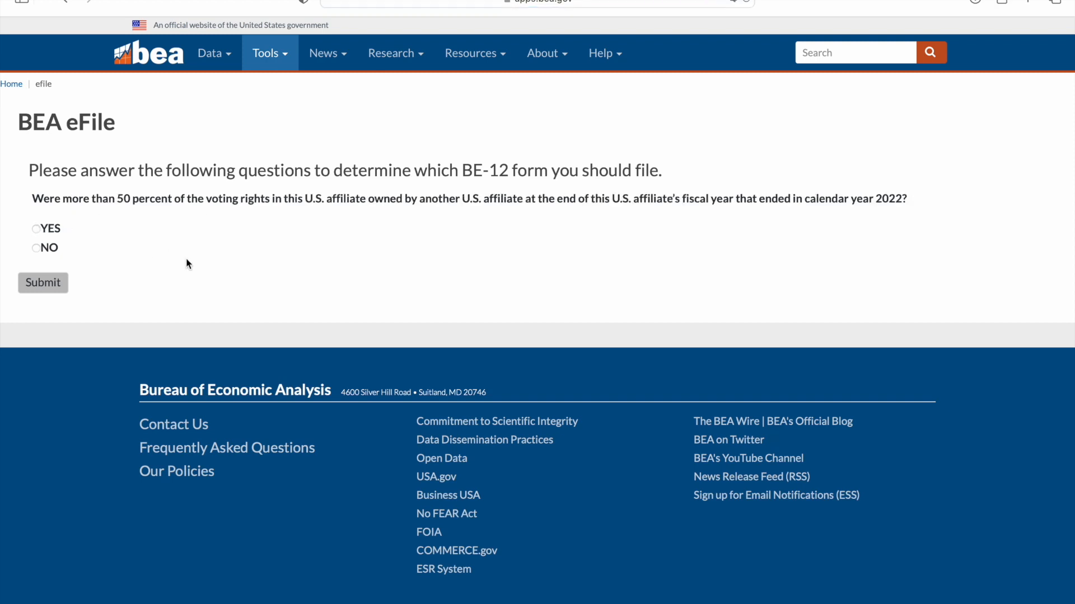
left_click(37, 248)
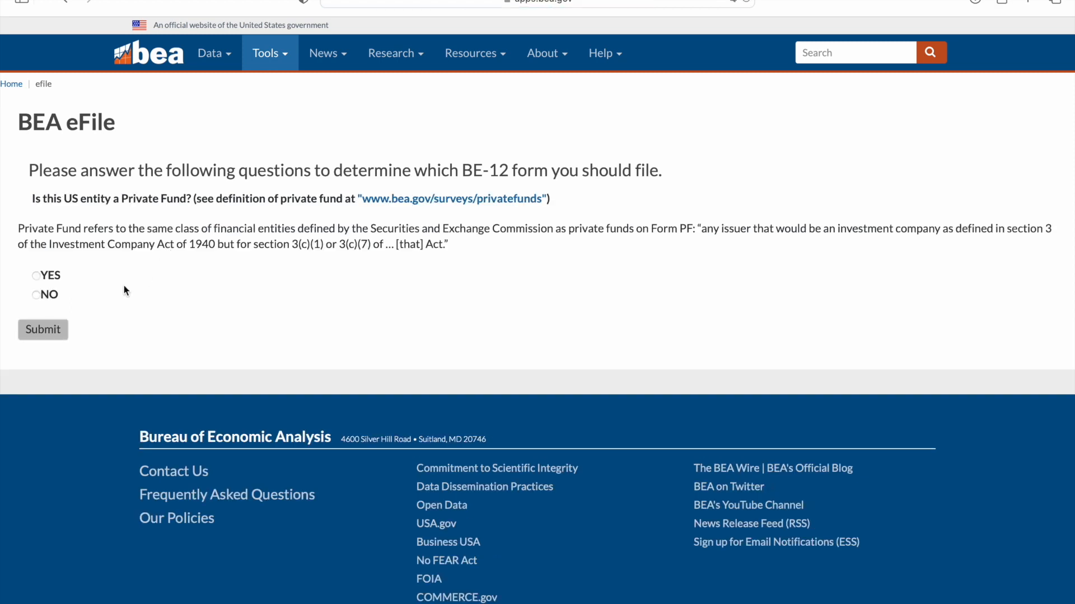
left_click(36, 296)
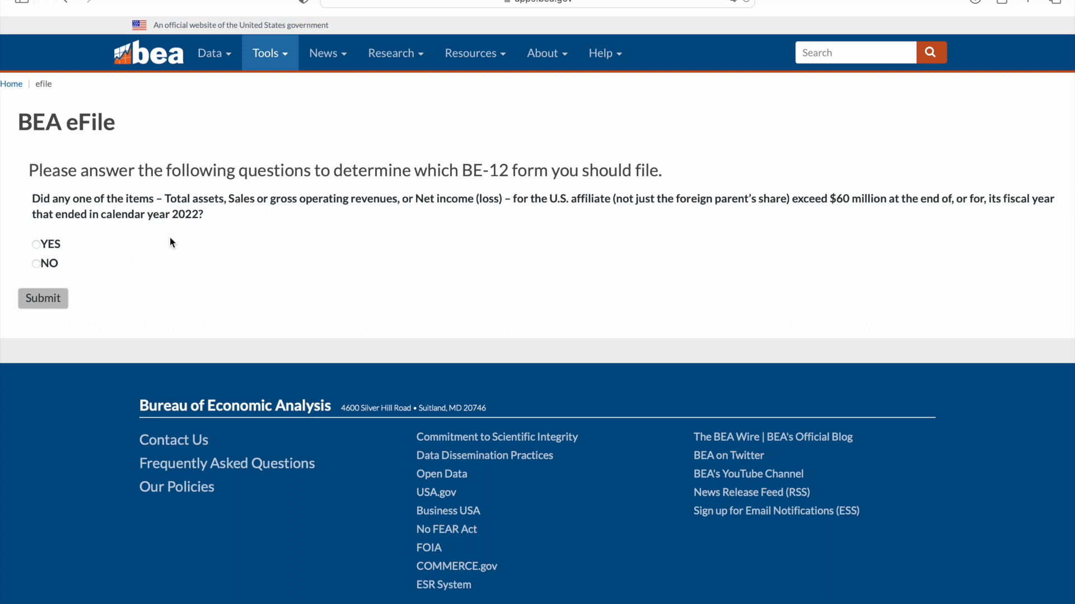
left_click(35, 263)
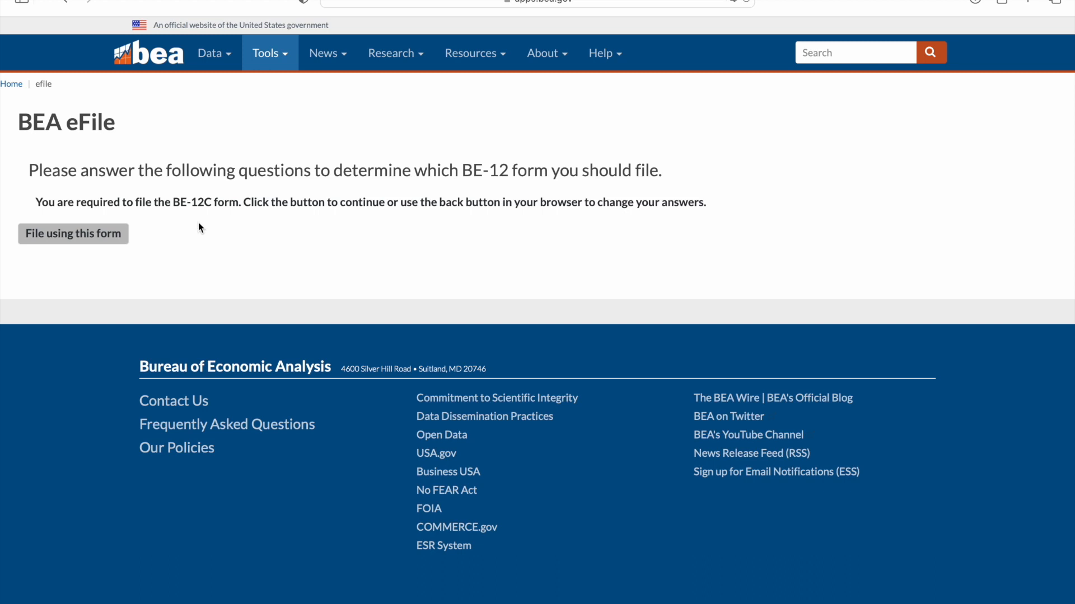
left_click(92, 239)
Download the BE-12C form with saved data from the survey filing table
scroll(455, 331, "down", 10)
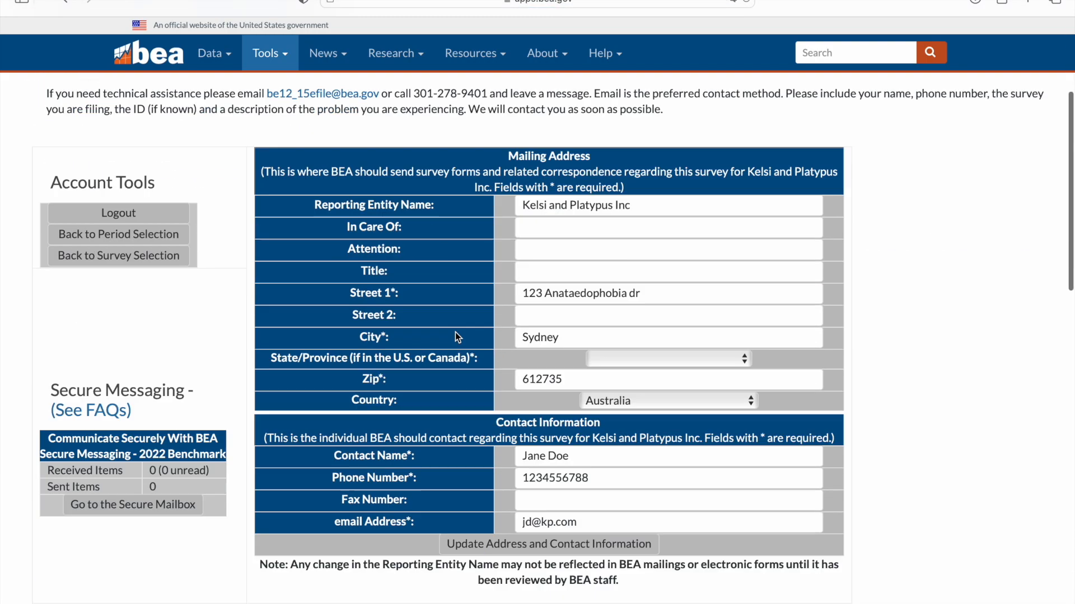
scroll(455, 336, "down", 7)
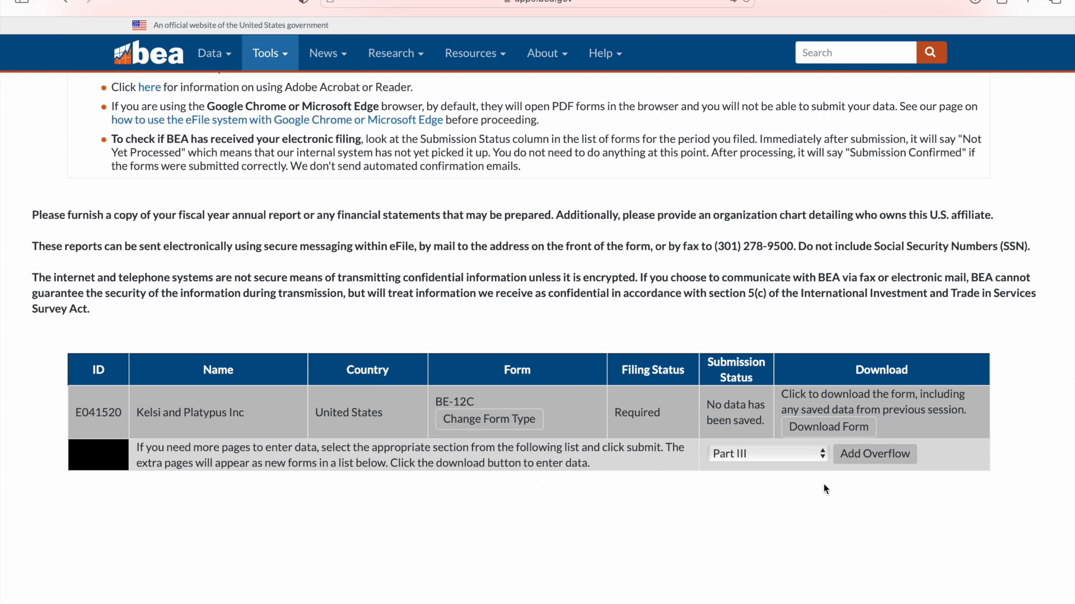
left_click(825, 437)
Open the downloaded BE-12C PDF in Preview and place the cursor in page 2's contact Name field
double_click(936, 61)
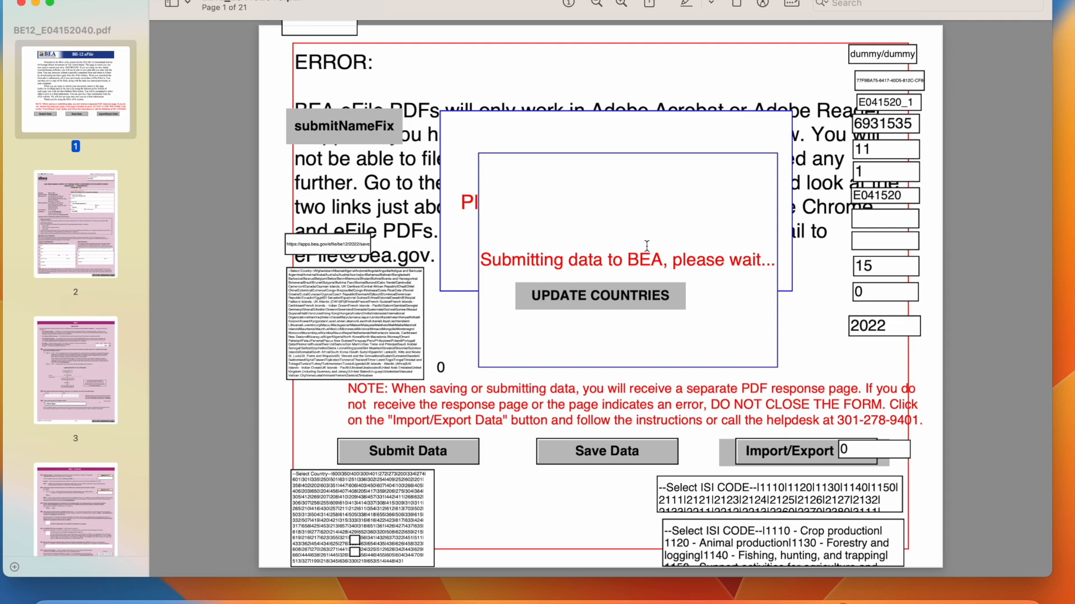
scroll(647, 246, "down", 10)
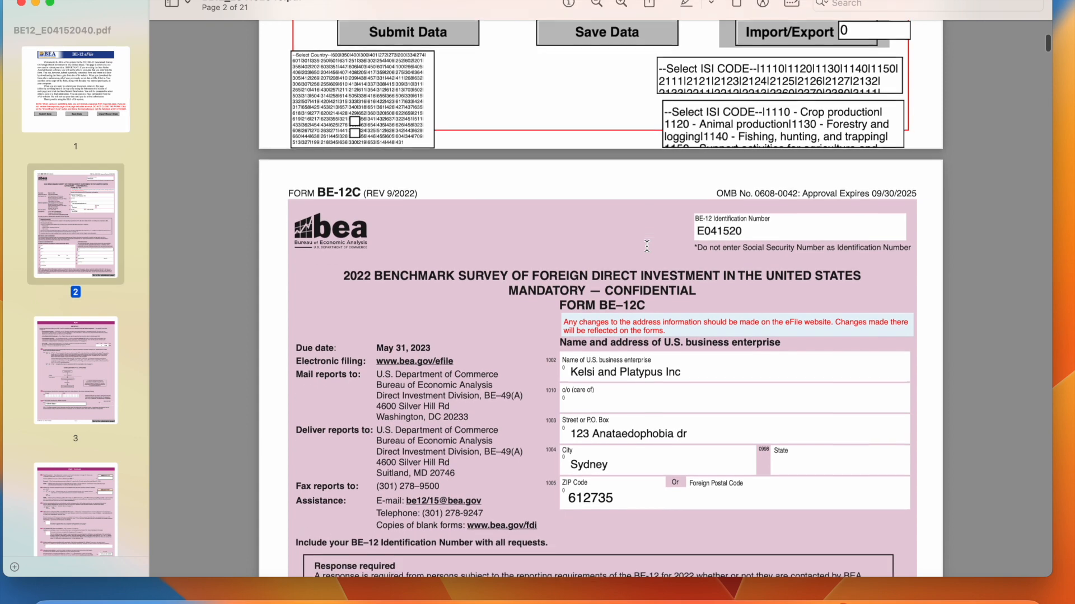
scroll(738, 294, "down", 2)
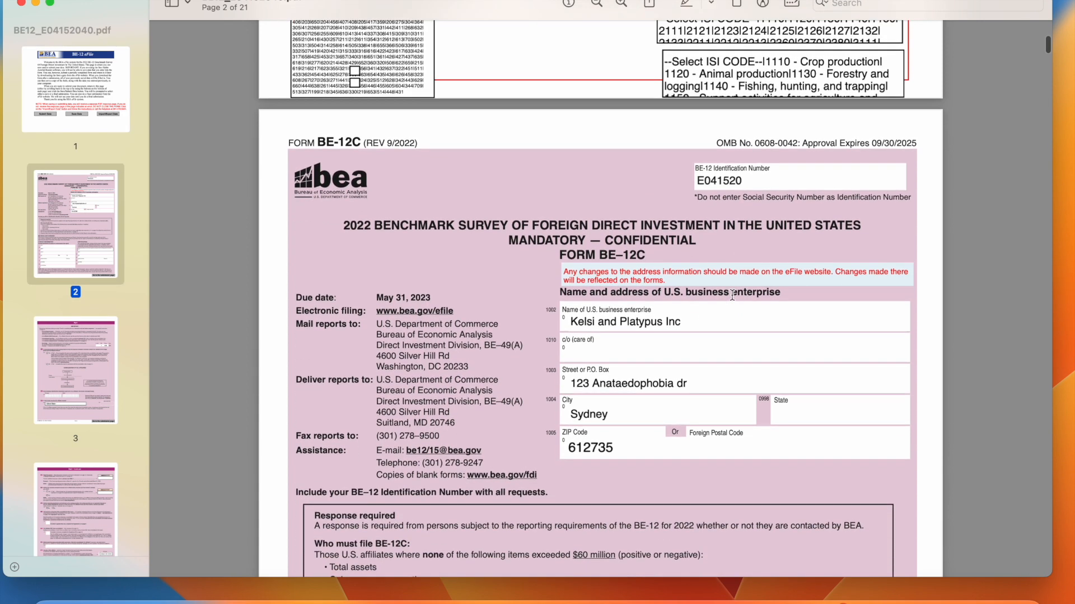
scroll(707, 354, "down", 5)
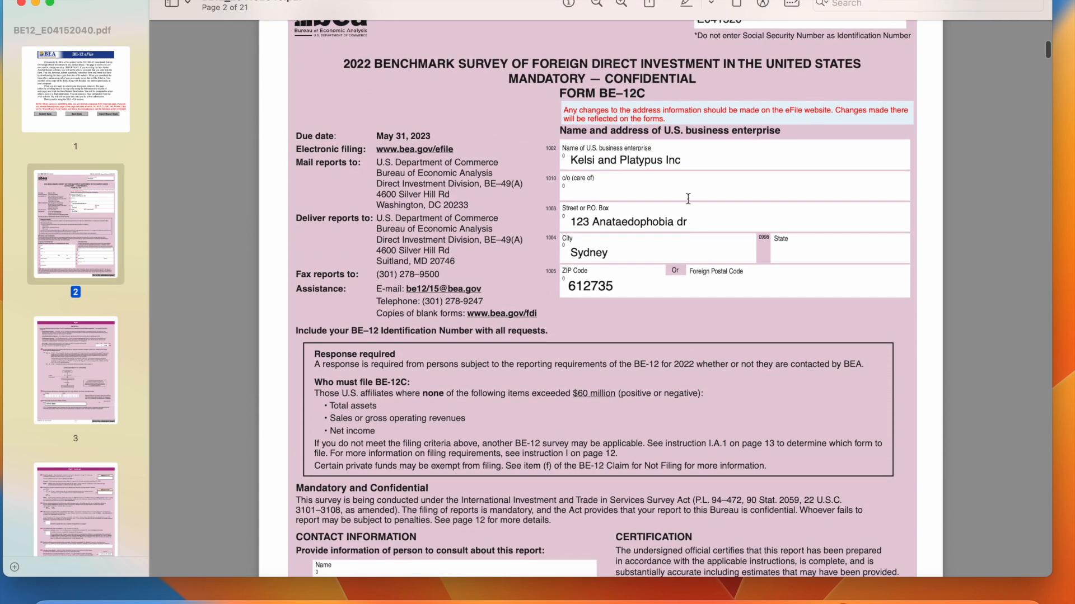
scroll(654, 327, "down", 8)
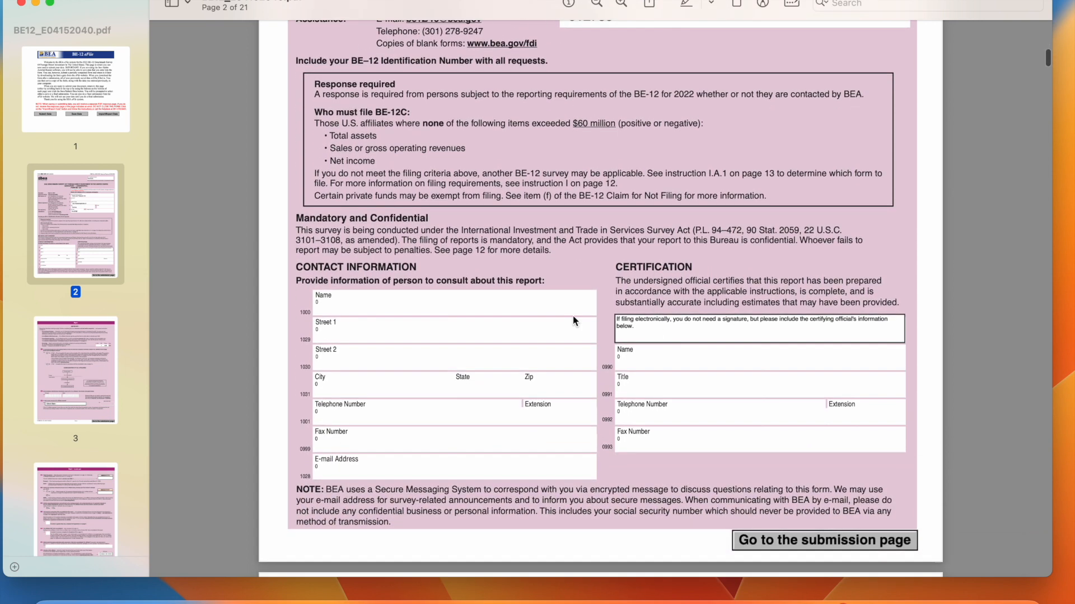
left_click(361, 305)
Fill in the contact's name, first street line and city 'sydney australia'
type("Jane Doe")
left_click(328, 336)
type("123")
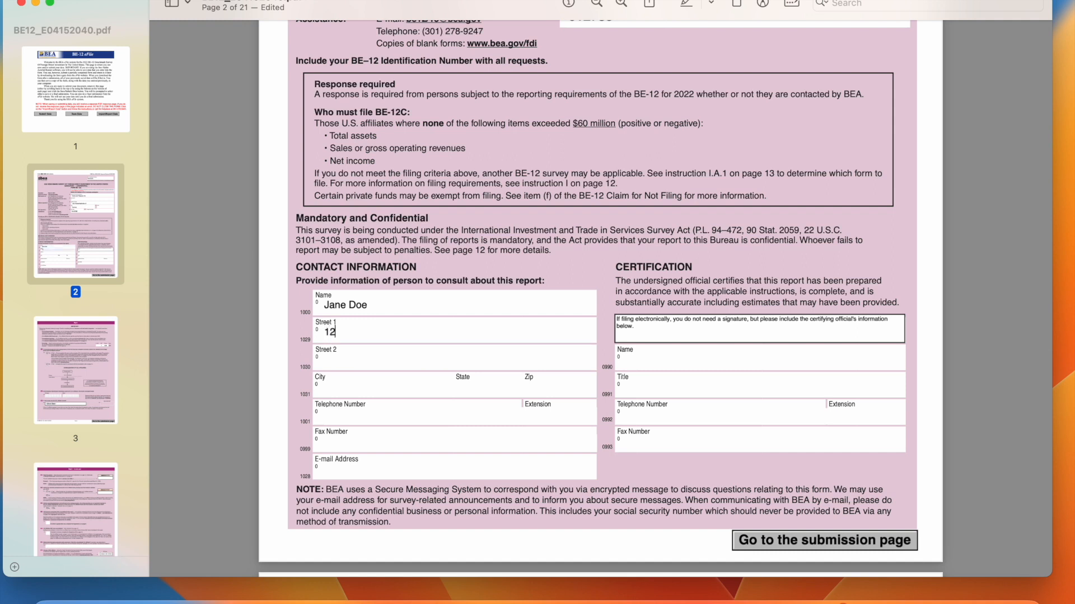
left_click(341, 364)
left_click(368, 337)
type("st")
left_click(356, 363)
key("Tab")
type("sydney australia")
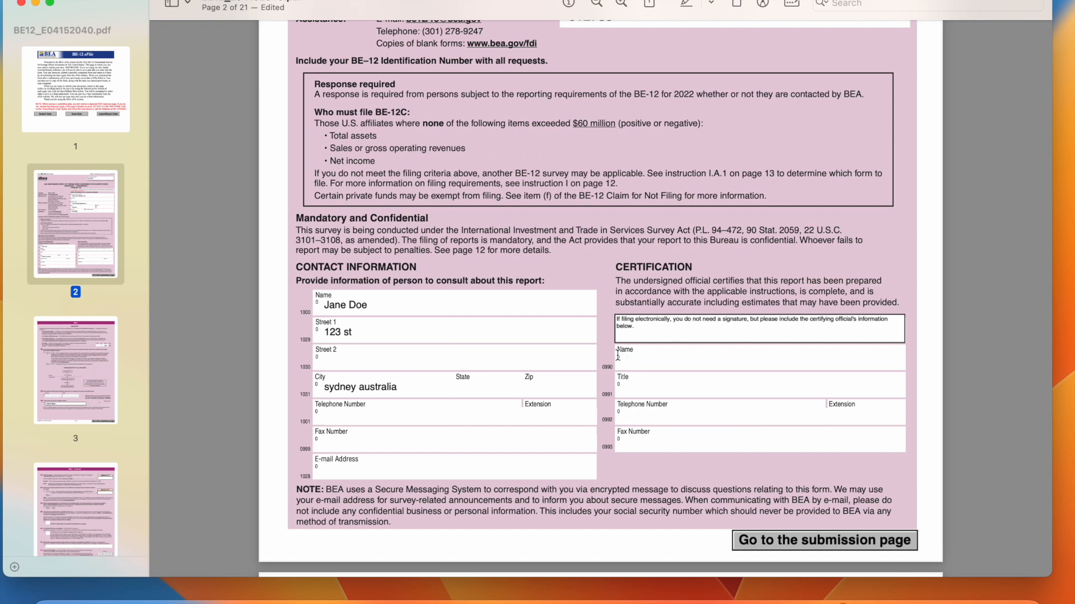
Enter the certifying official's name, title CEO and telephone number
left_click(649, 358)
type("Jane Doe")
key("Tab")
type("CEO")
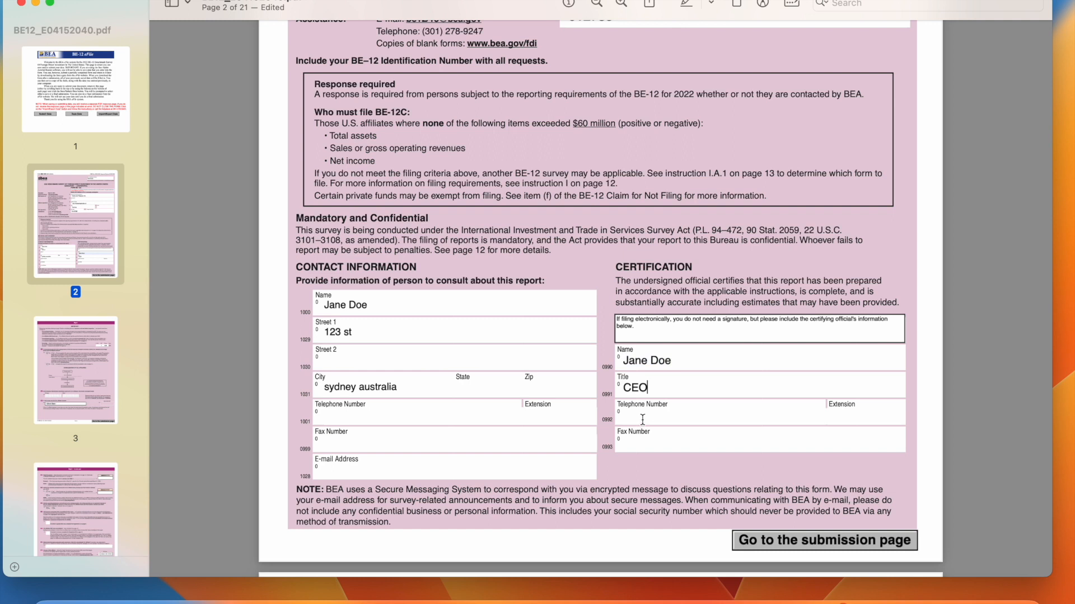
type("16473746")
scroll(679, 315, "down", 5)
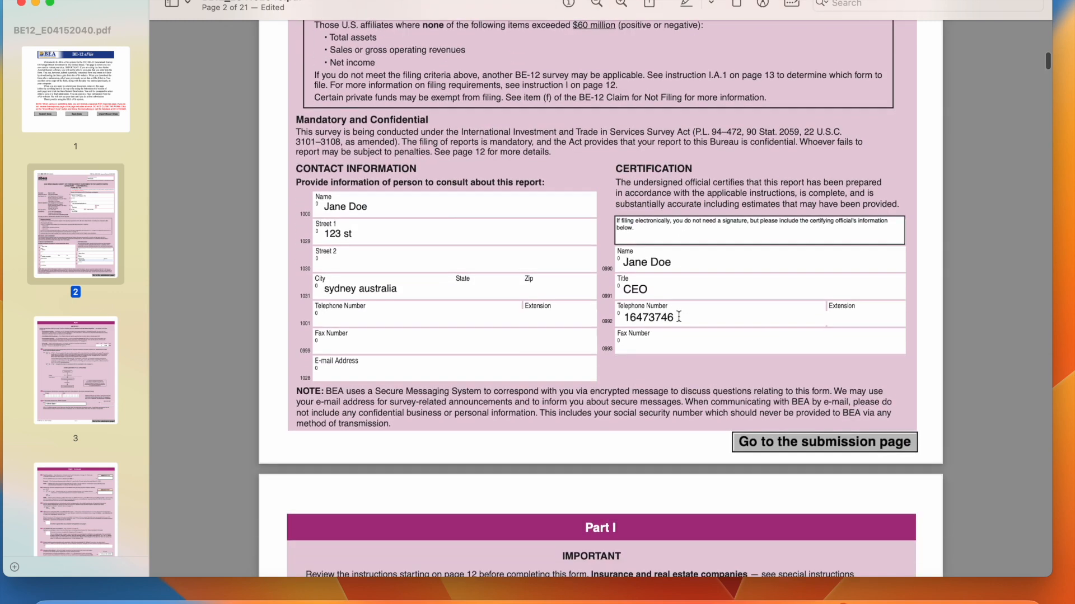
Answer No to question 1 and enter the primary EIN
scroll(678, 315, "down", 12)
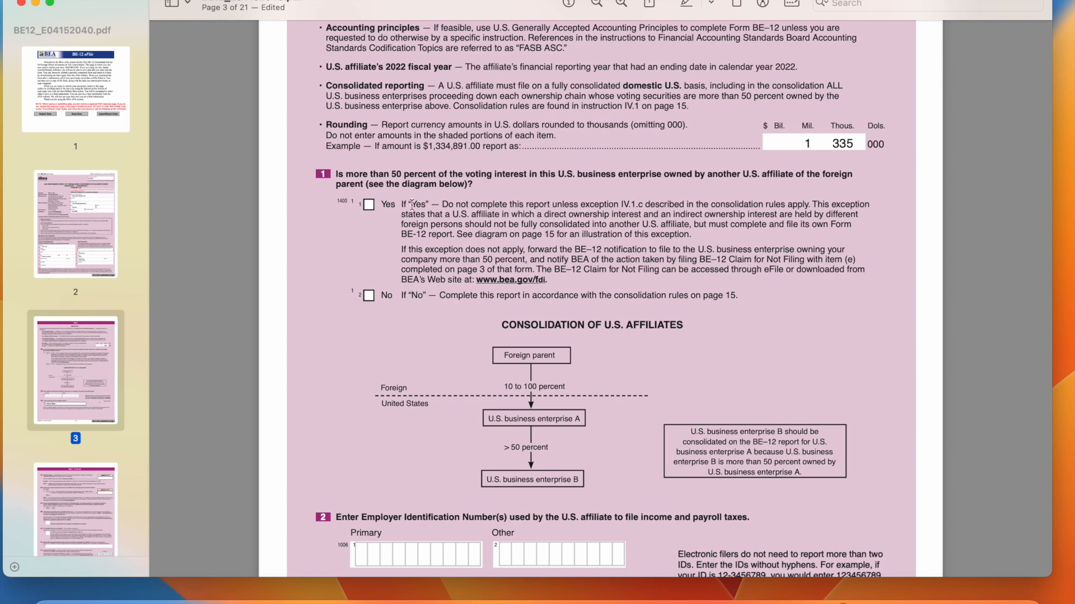
left_click(369, 297)
scroll(368, 300, "down", 5)
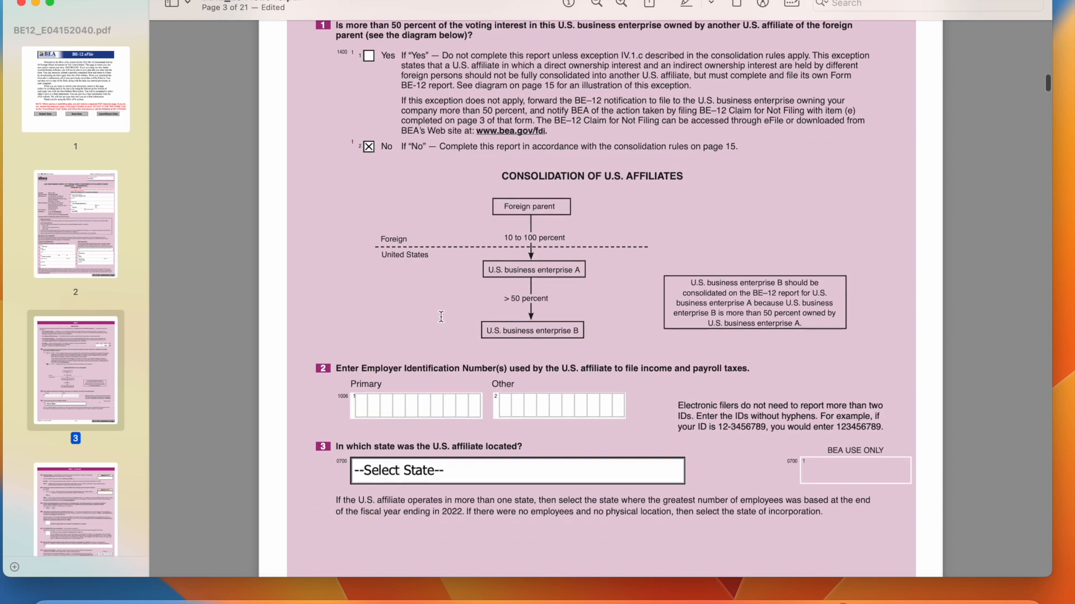
left_click(359, 355)
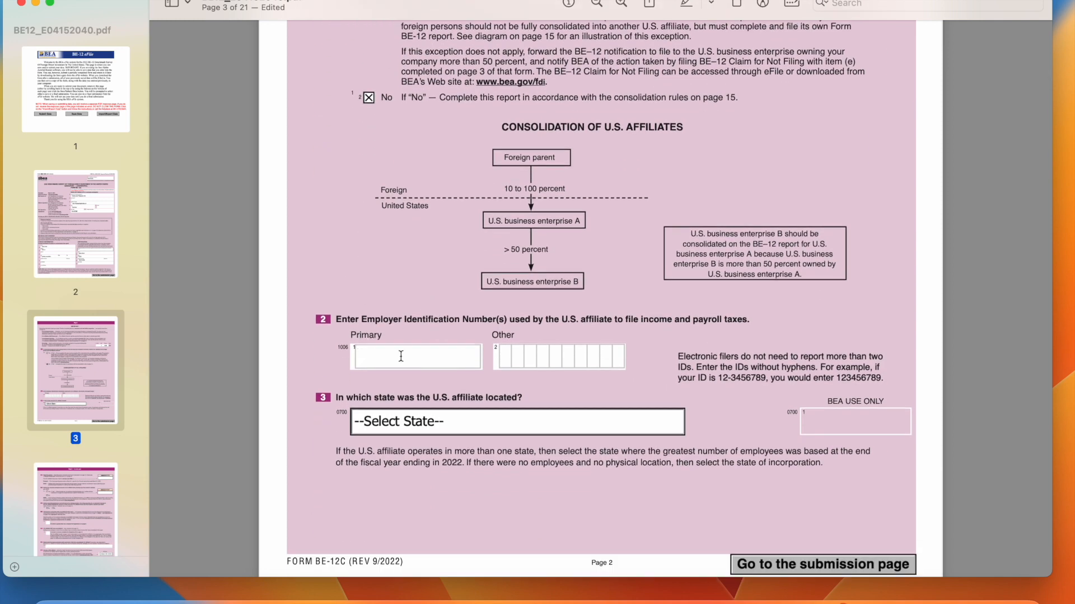
type("0000000000")
Set the affiliate's state to Wyoming and the fiscal year end to 12/31/2022
left_click(408, 421)
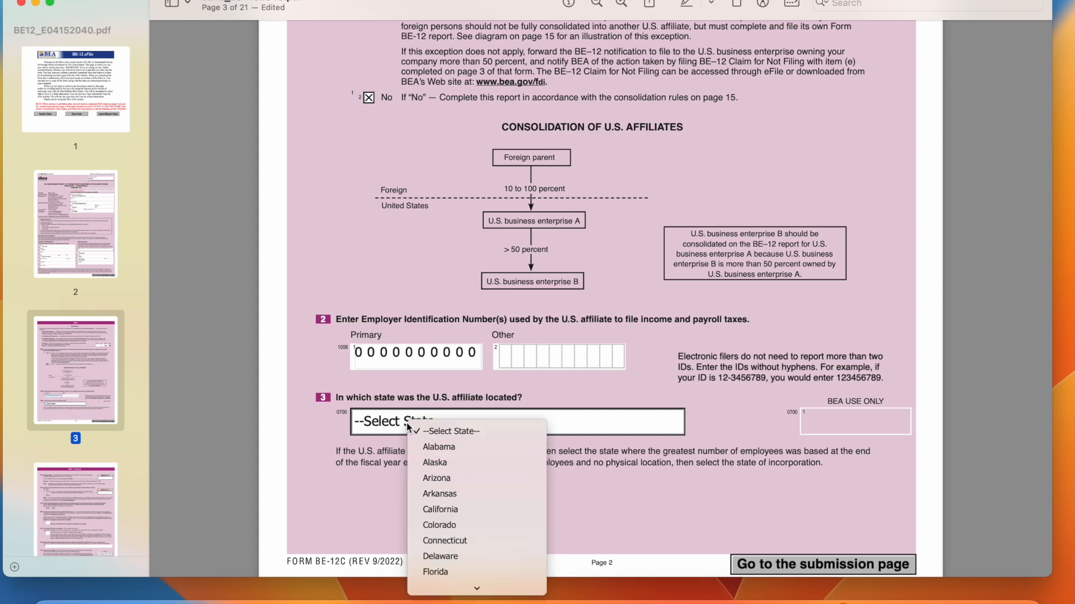
type("wy")
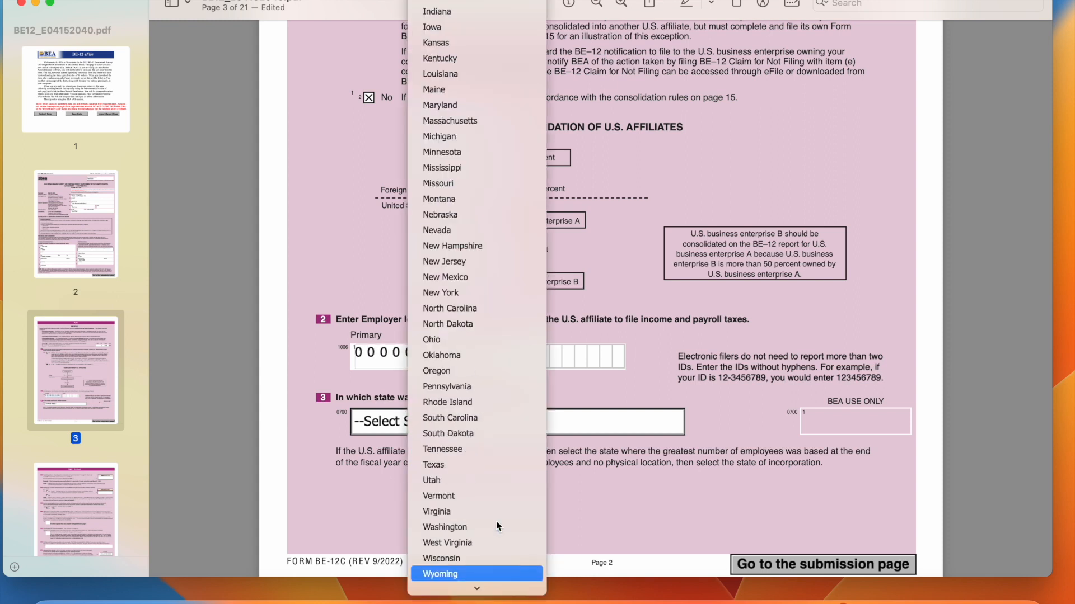
key("Return")
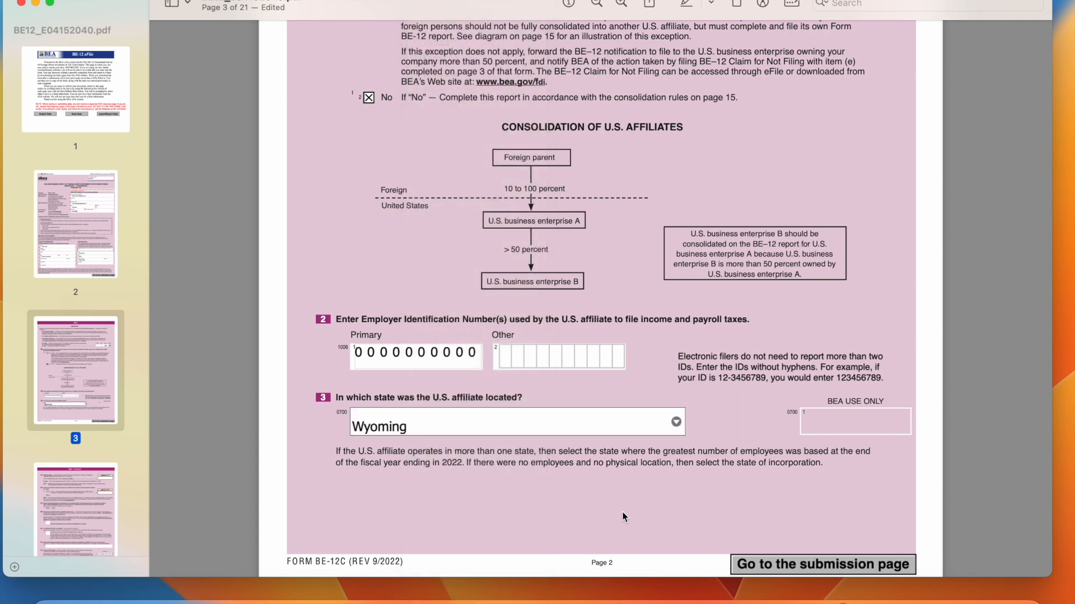
scroll(624, 517, "down", 5)
left_click(835, 443)
type("12/")
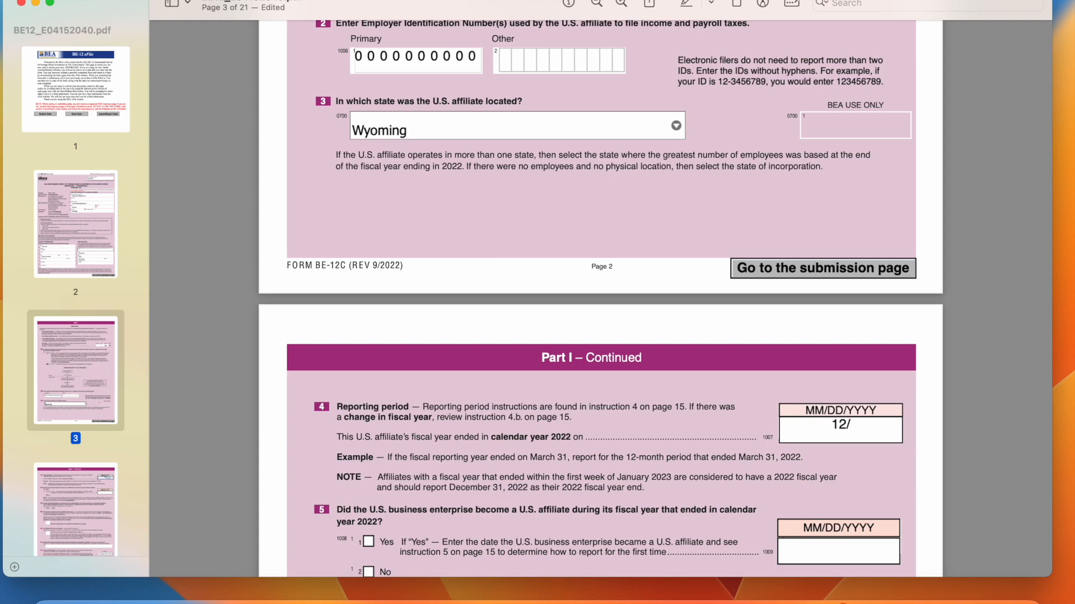
type("31/2022")
Check No for question 5 and Yes for question 6 on the BE-12C form
scroll(787, 384, "down", 3)
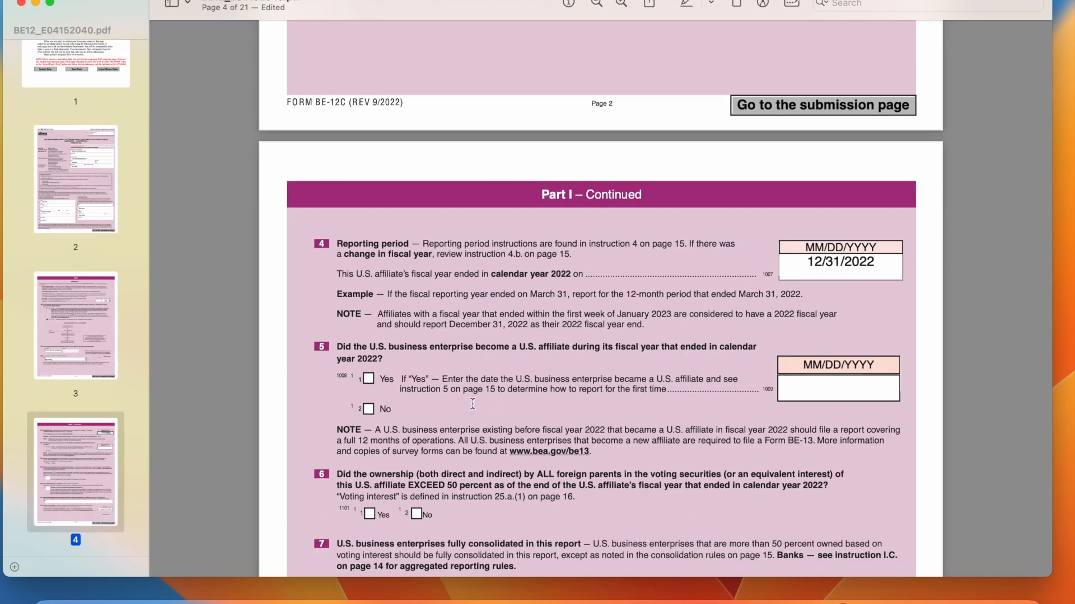
left_click(368, 411)
scroll(482, 415, "down", 3)
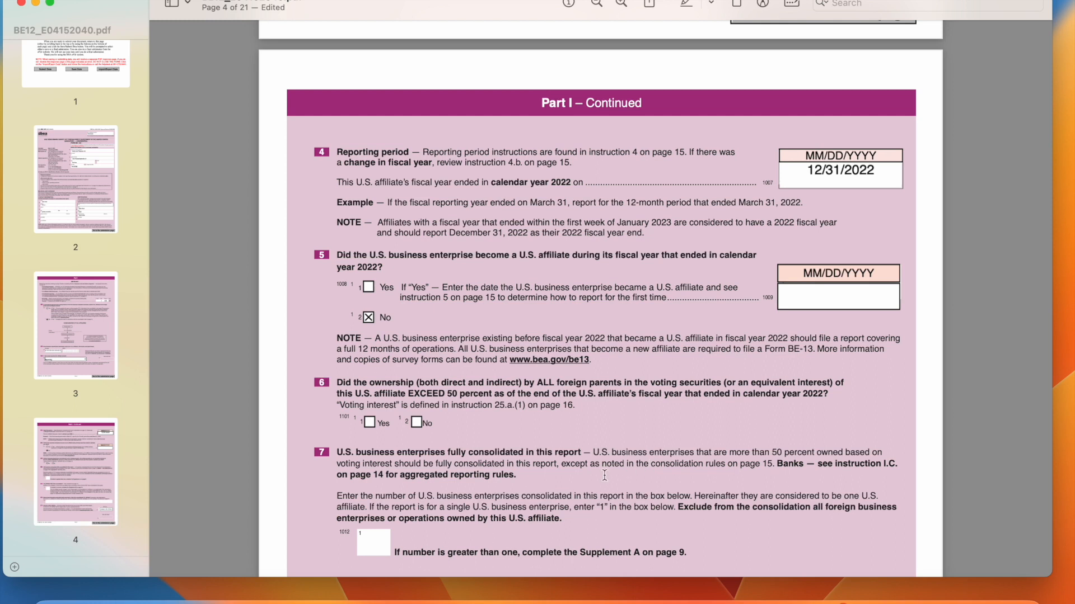
left_click(369, 423)
scroll(571, 391, "down", 3)
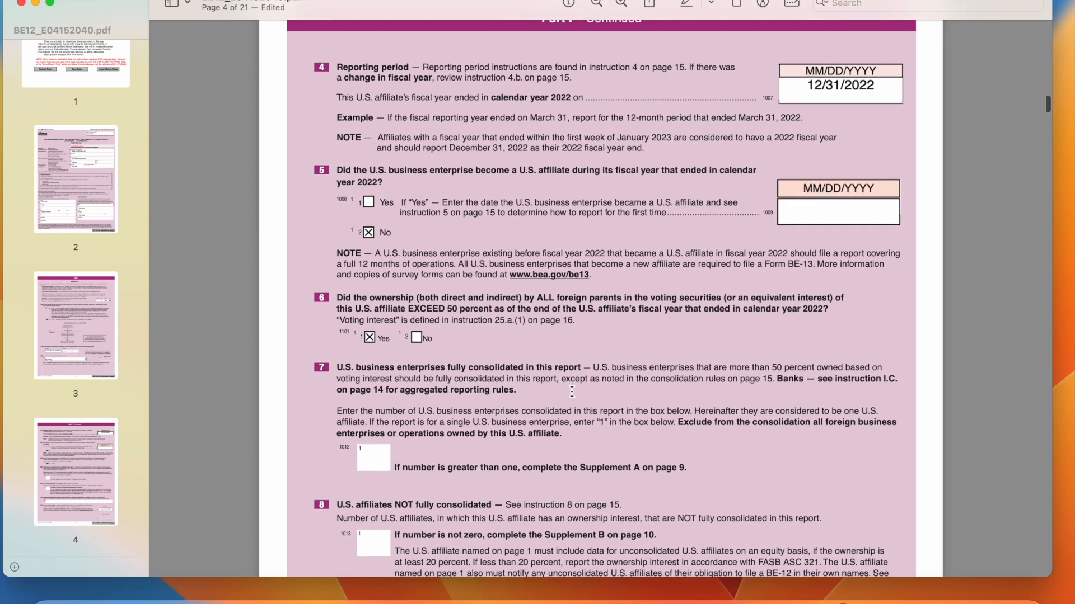
scroll(571, 391, "down", 2)
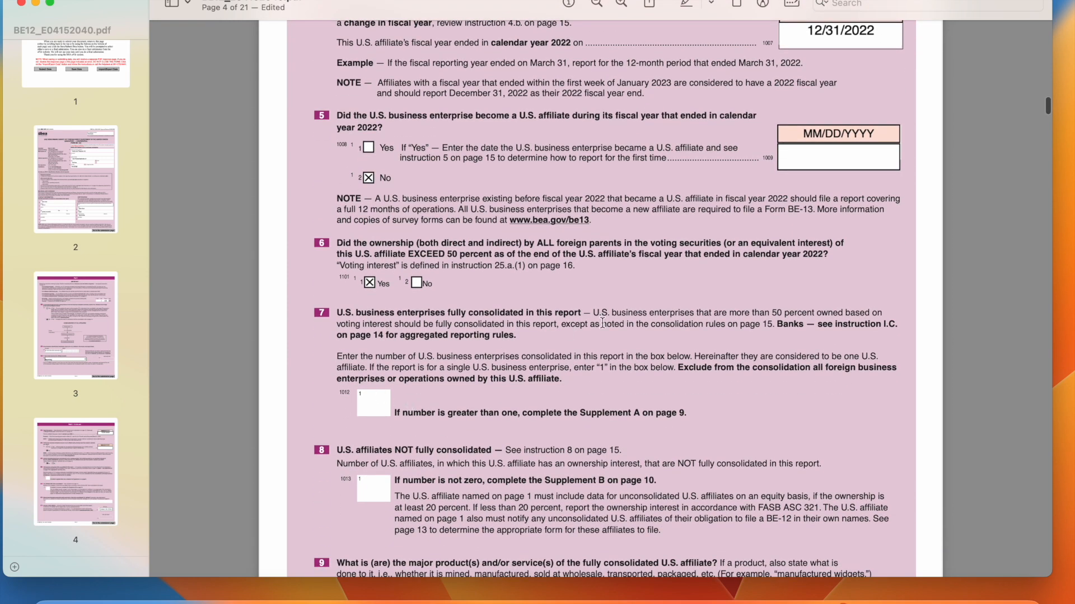
Enter 1 consolidated U.S. enterprise for item 7 and 0 unconsolidated affiliates for item 8
left_click(357, 412)
type("1")
scroll(492, 459, "down", 3)
left_click(377, 405)
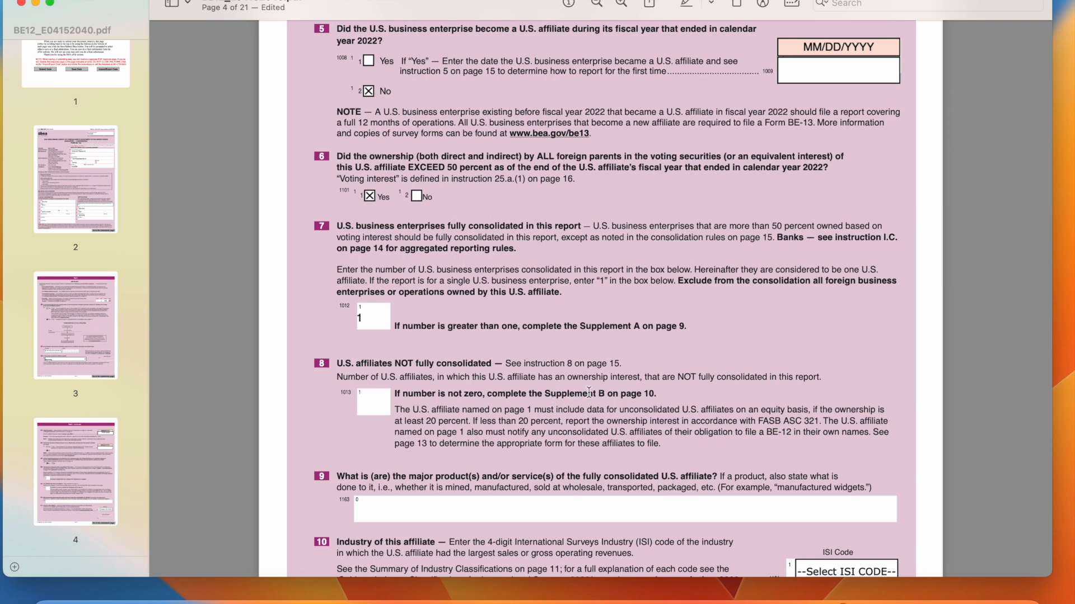
type("0")
Enter 'Banana Peels Sales' as the main product in item 9
scroll(462, 376, "down", 5)
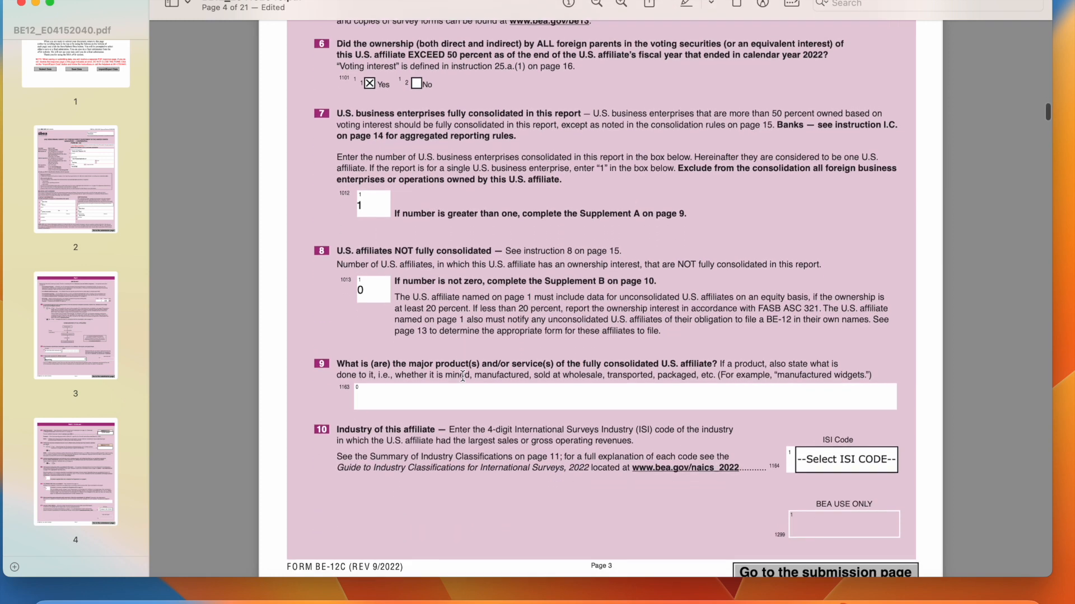
left_click(437, 395)
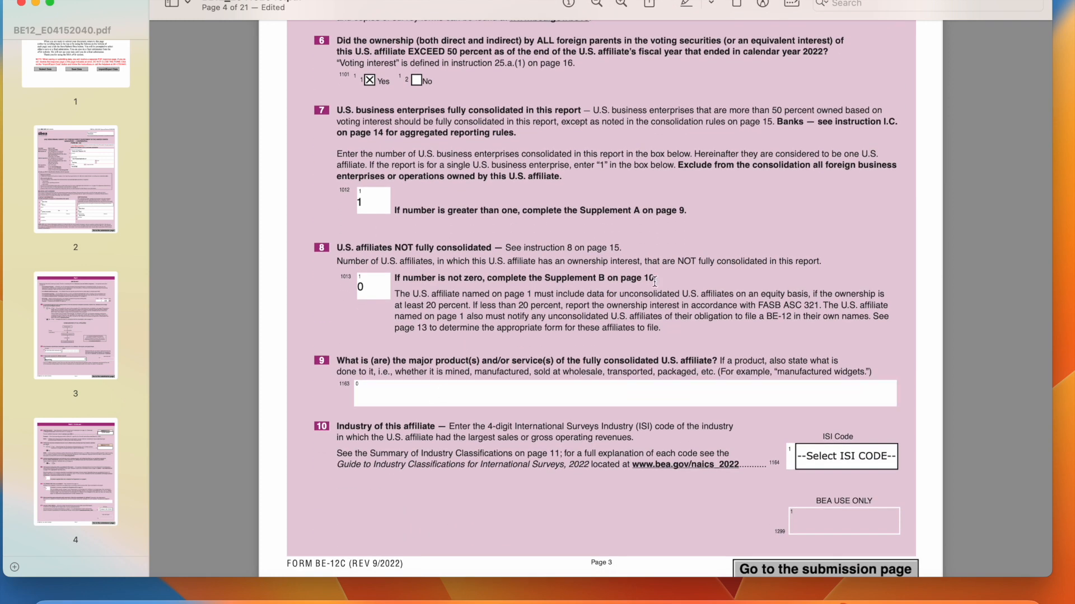
type("Banana Peels Sales")
Choose ISI code 5416, management, scientific and technical consulting services, as the industry
left_click(843, 463)
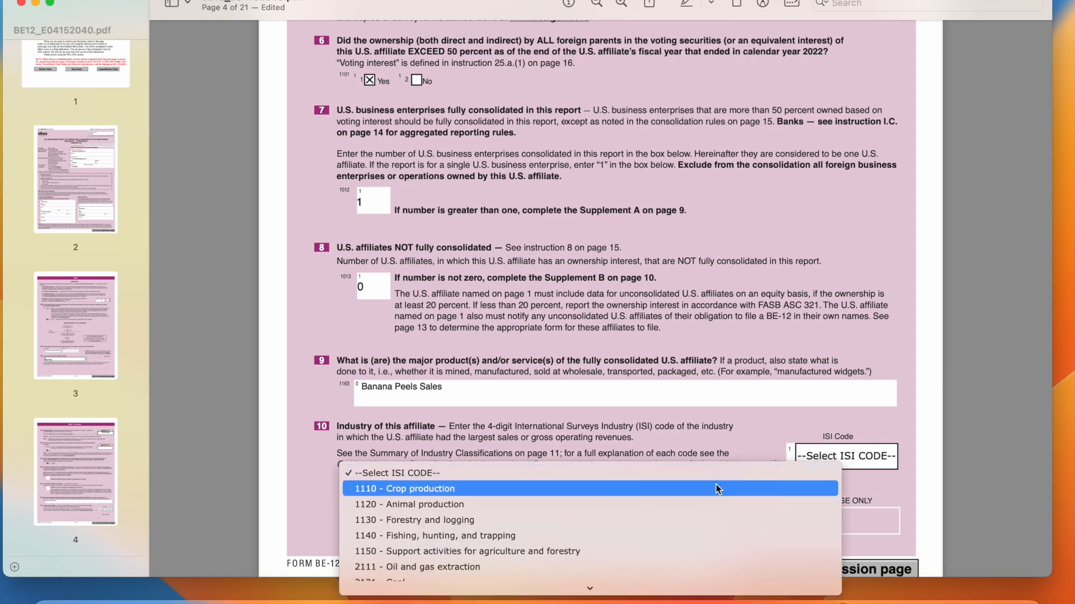
scroll(575, 531, "down", 20)
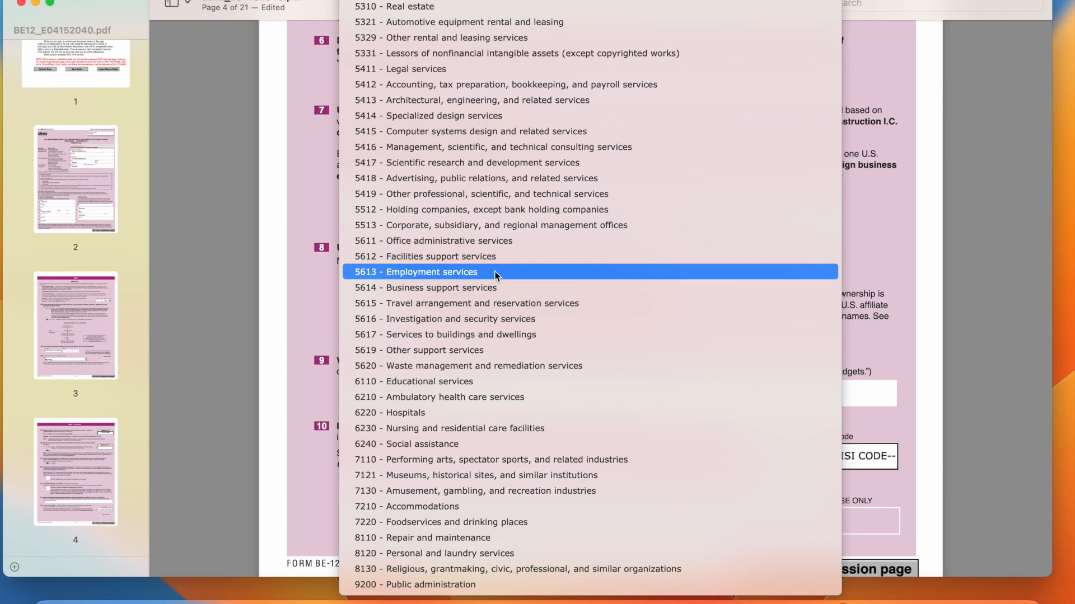
left_click(482, 147)
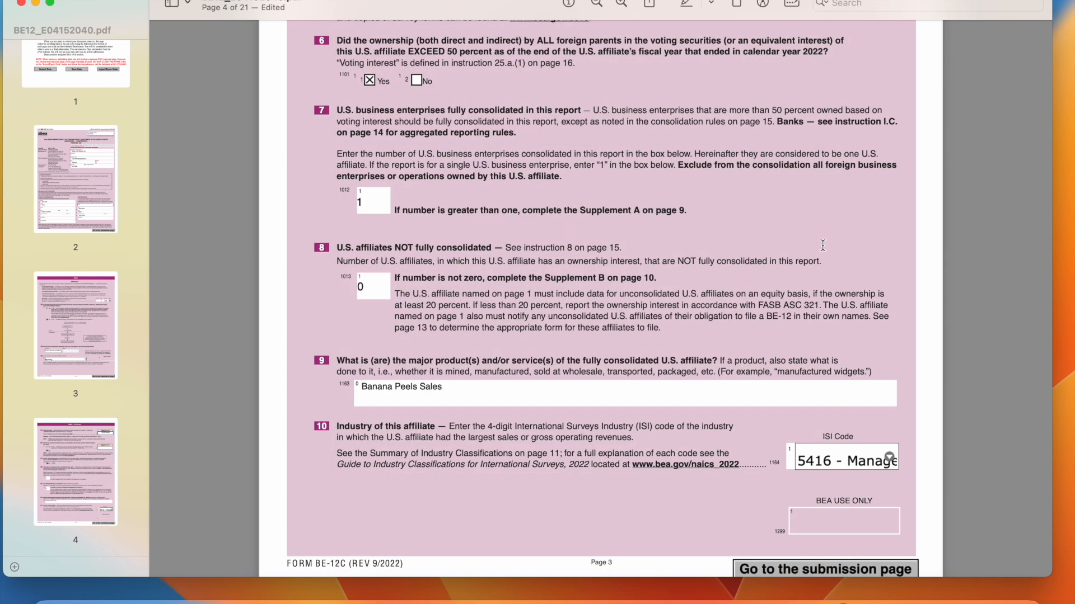
scroll(818, 248, "down", 5)
scroll(823, 245, "down", 2)
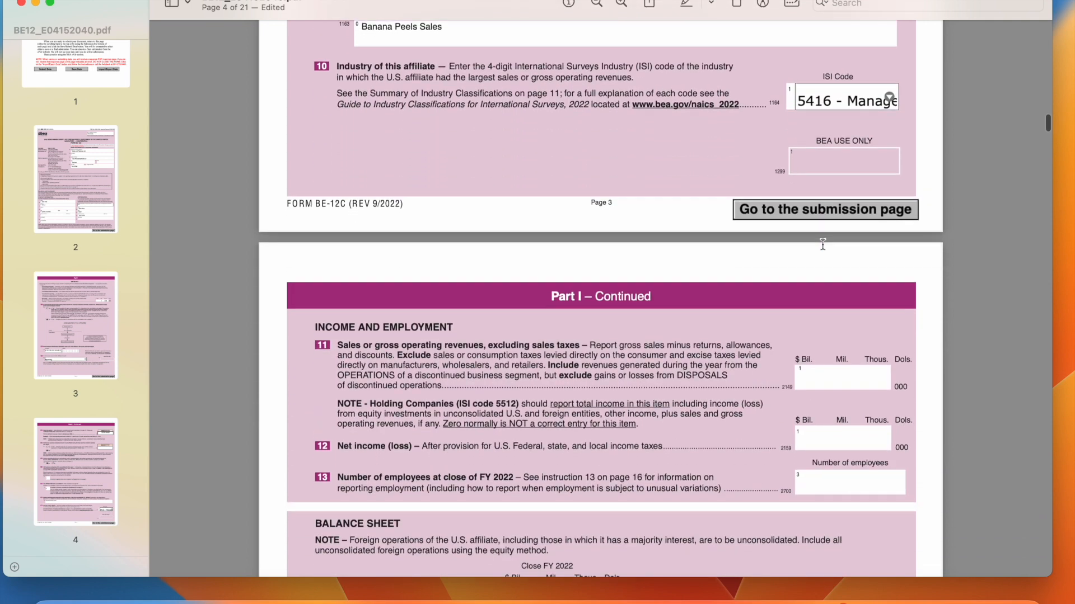
Enter sales 1000000, net income 200000 and 15 employees for items 11–13
left_click(837, 379)
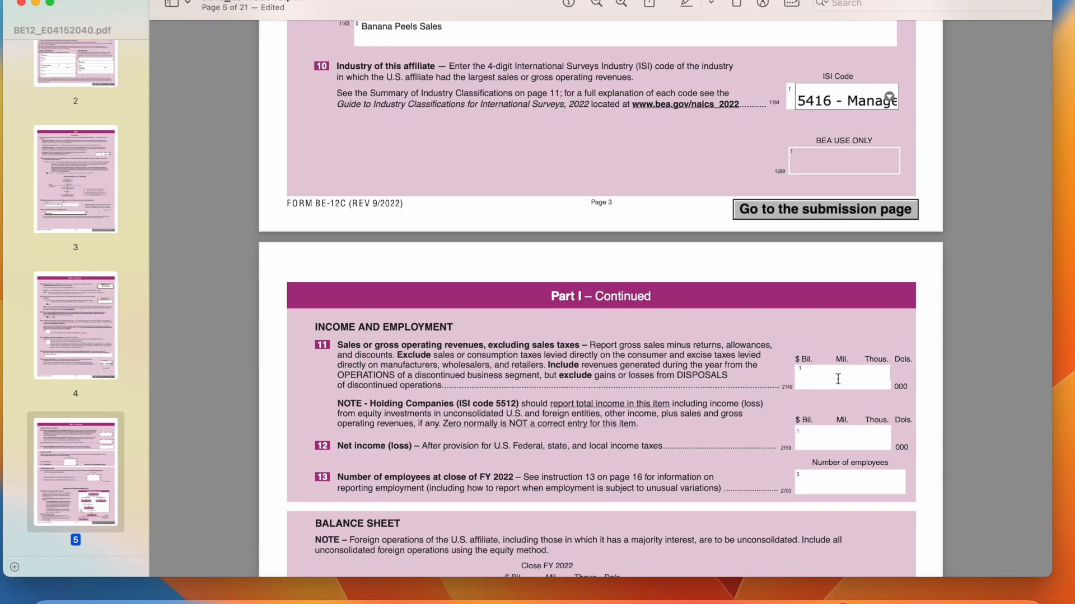
scroll(836, 372, "down", 2)
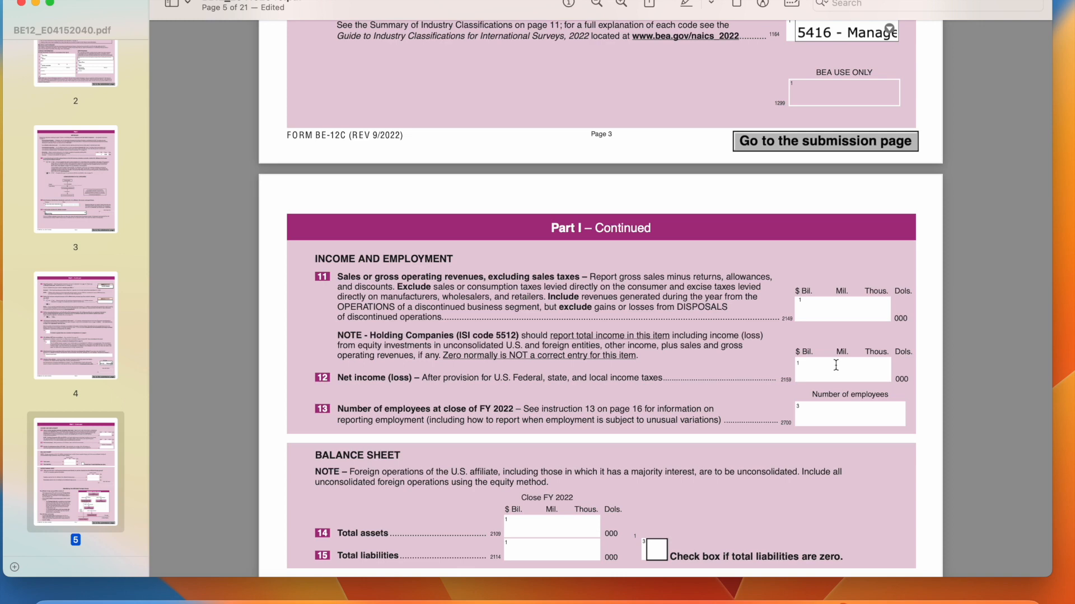
type("1000000")
left_click(850, 374)
type("1")
key("BackSpace")
type("200000")
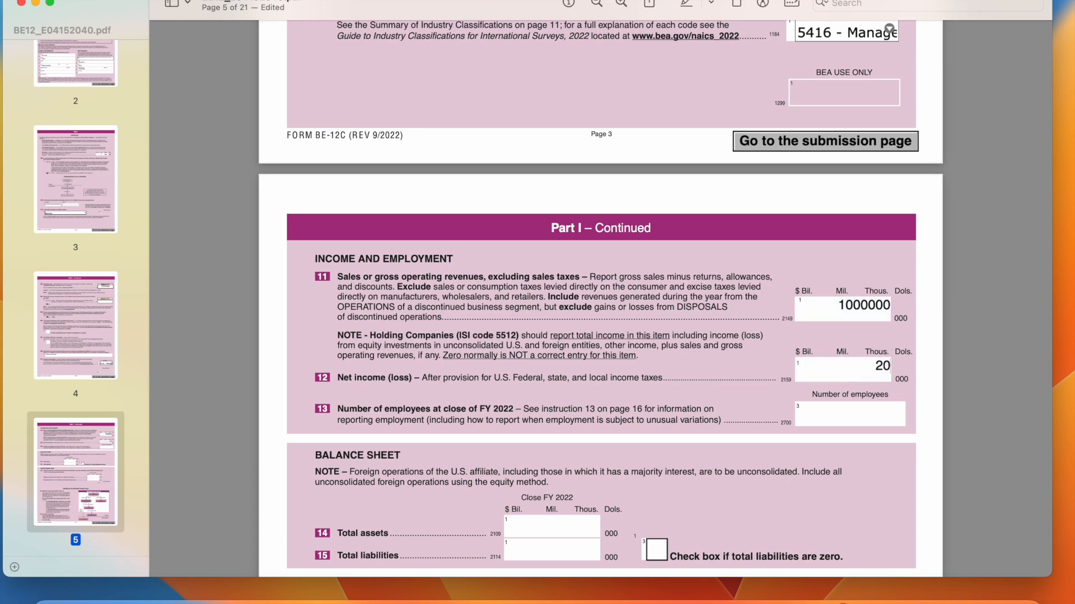
left_click(815, 426)
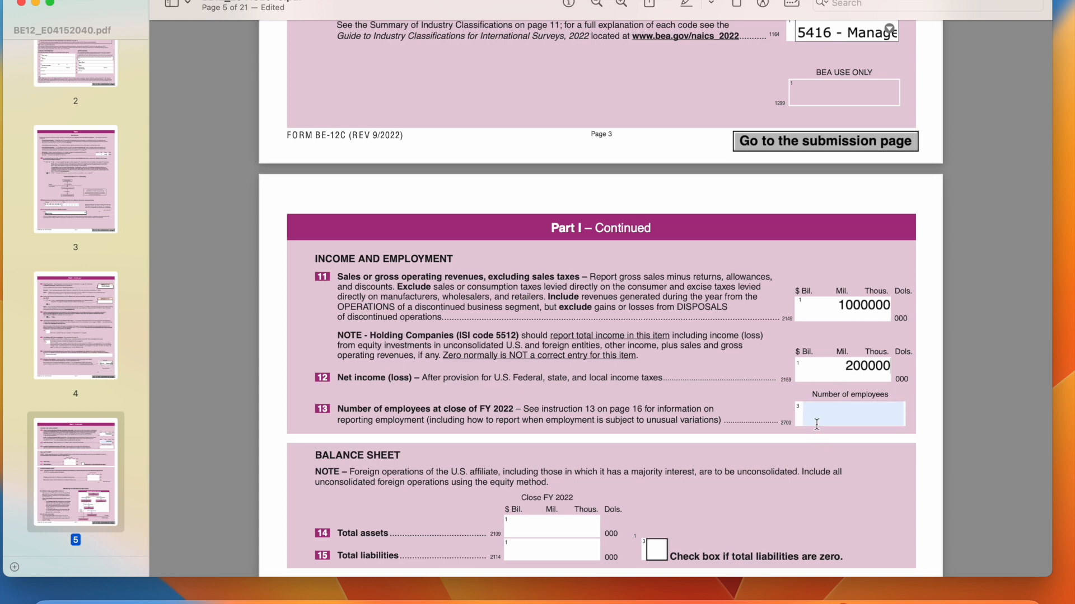
type("15")
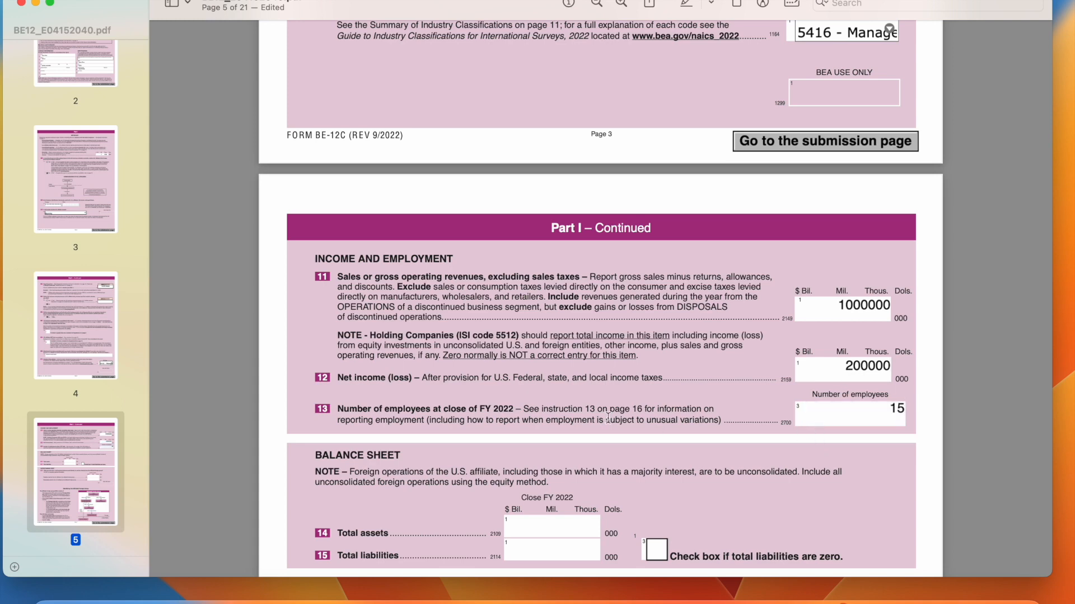
Enter total assets 500000, liabilities 100000, and 0 for intercompany payables and receivables
scroll(583, 391, "down", 5)
left_click(573, 400)
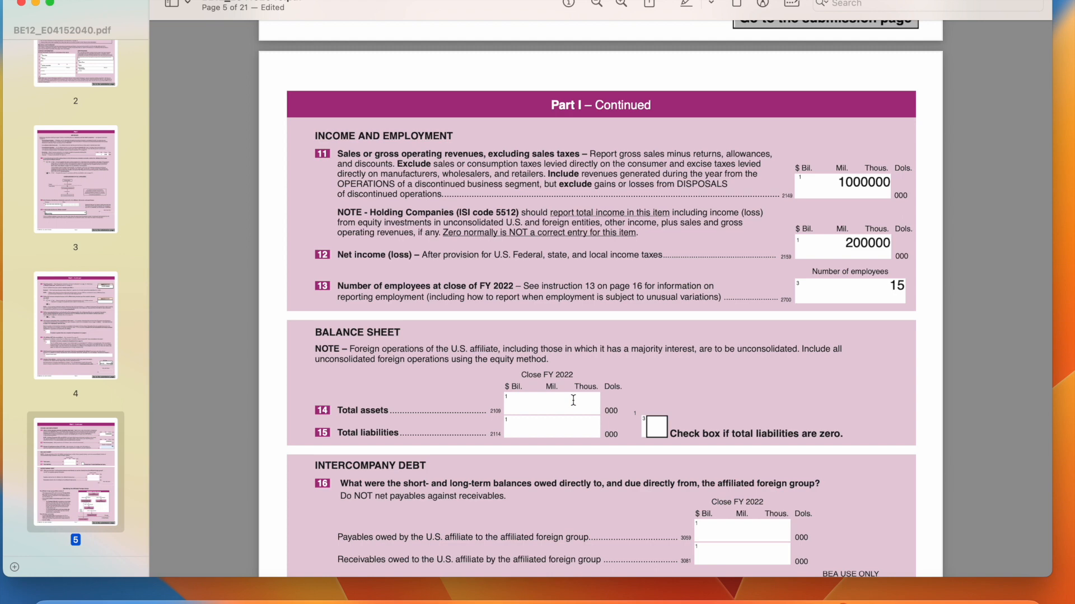
type("500000")
left_click(557, 423)
type("100000")
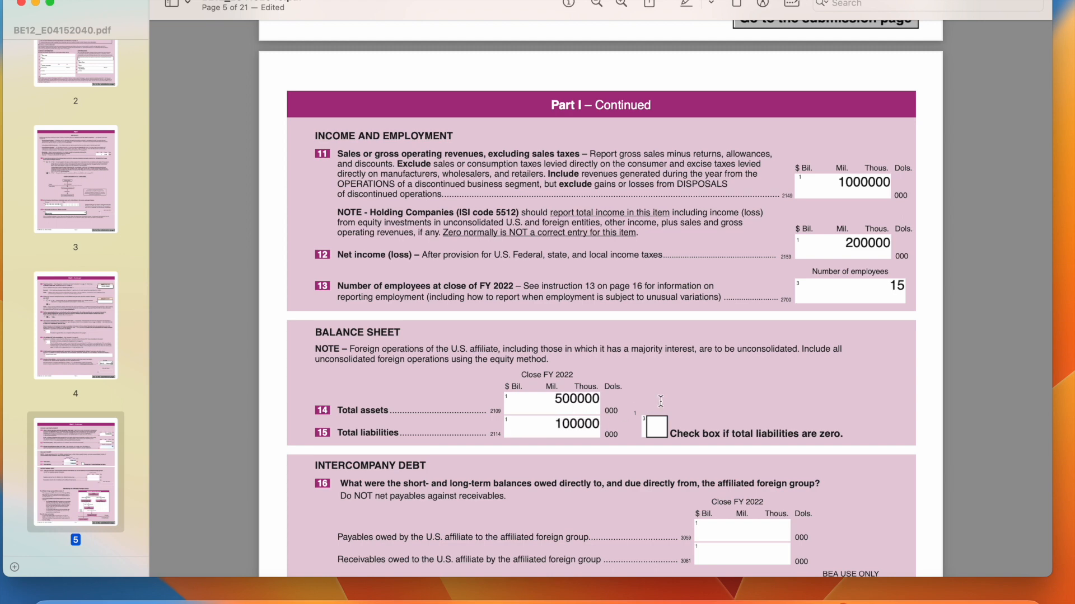
scroll(727, 394, "down", 5)
scroll(727, 394, "down", 1)
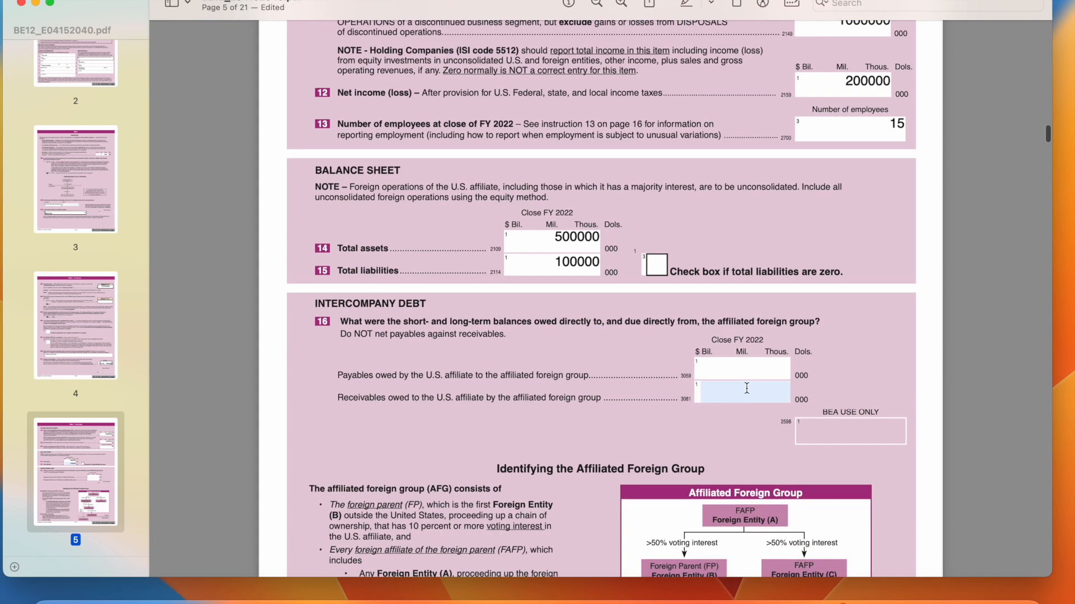
left_click(746, 377)
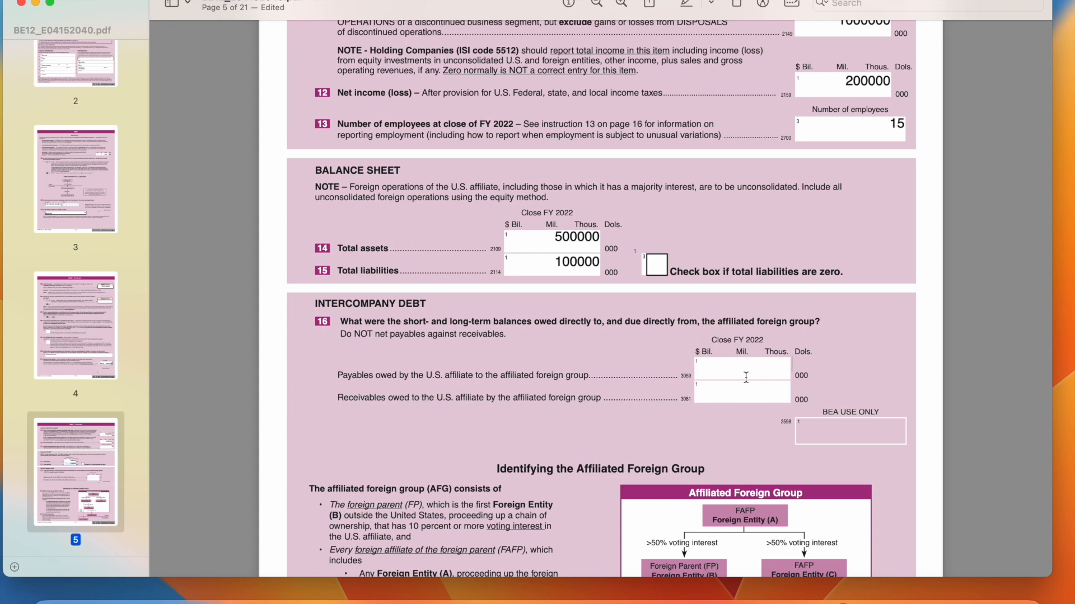
type("0")
key("Tab")
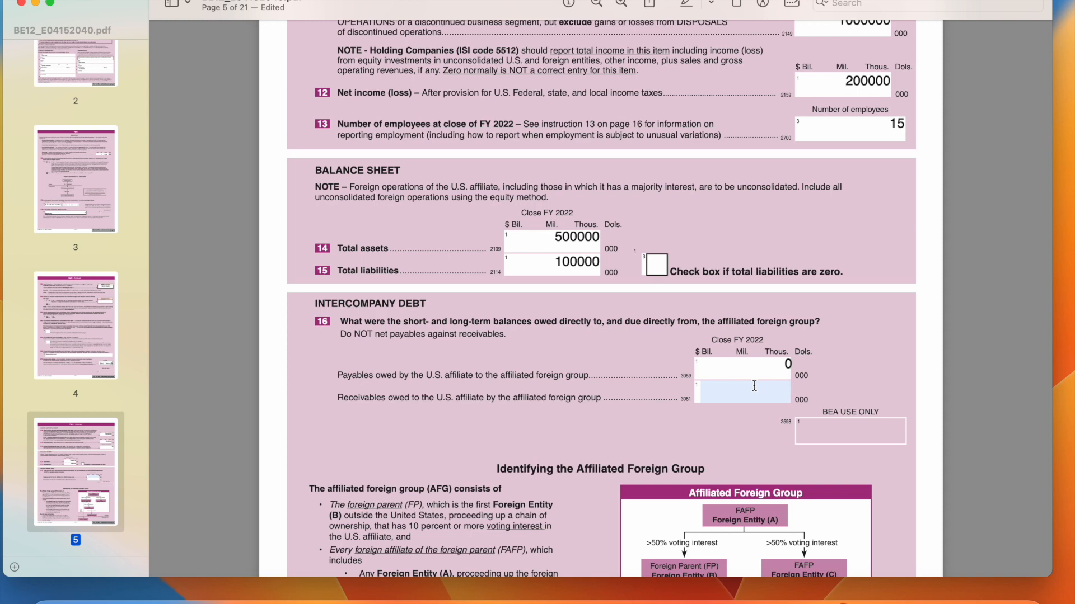
type("0")
scroll(855, 368, "down", 5)
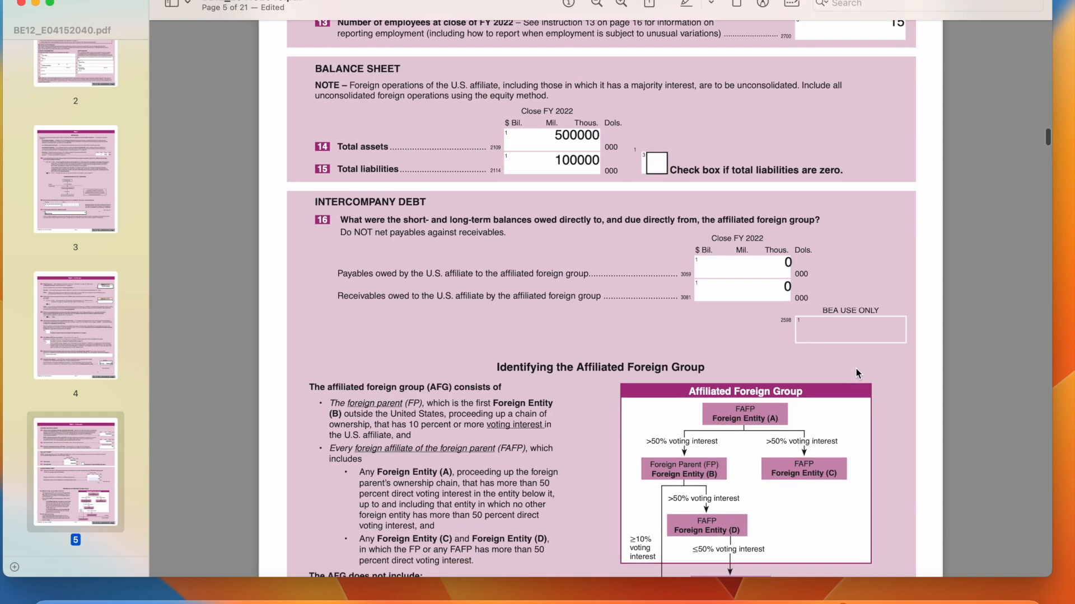
Answer No to item 17
scroll(856, 372, "down", 8)
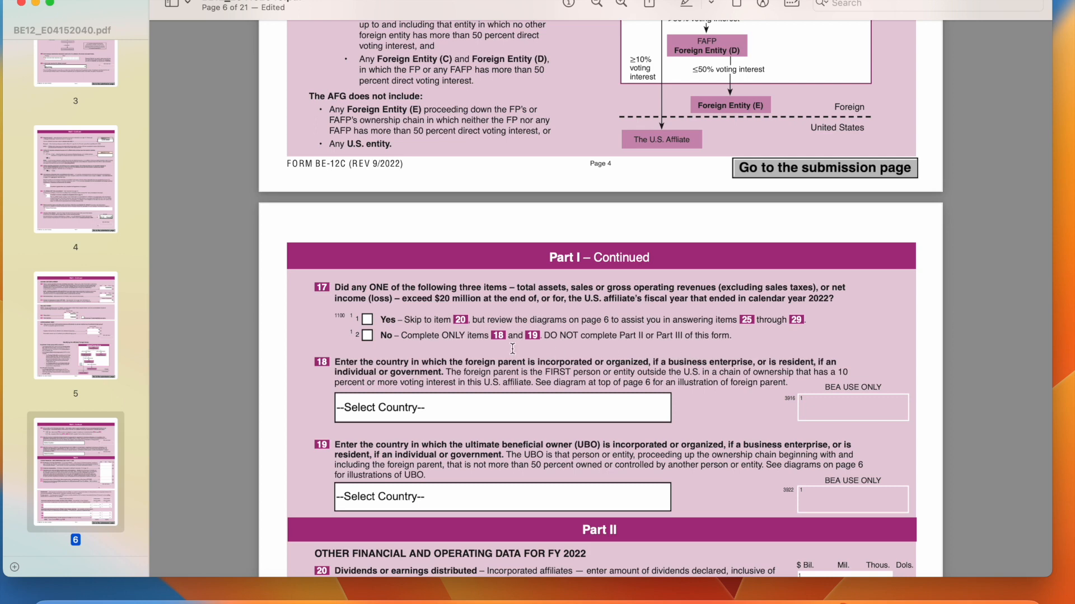
left_click(422, 322)
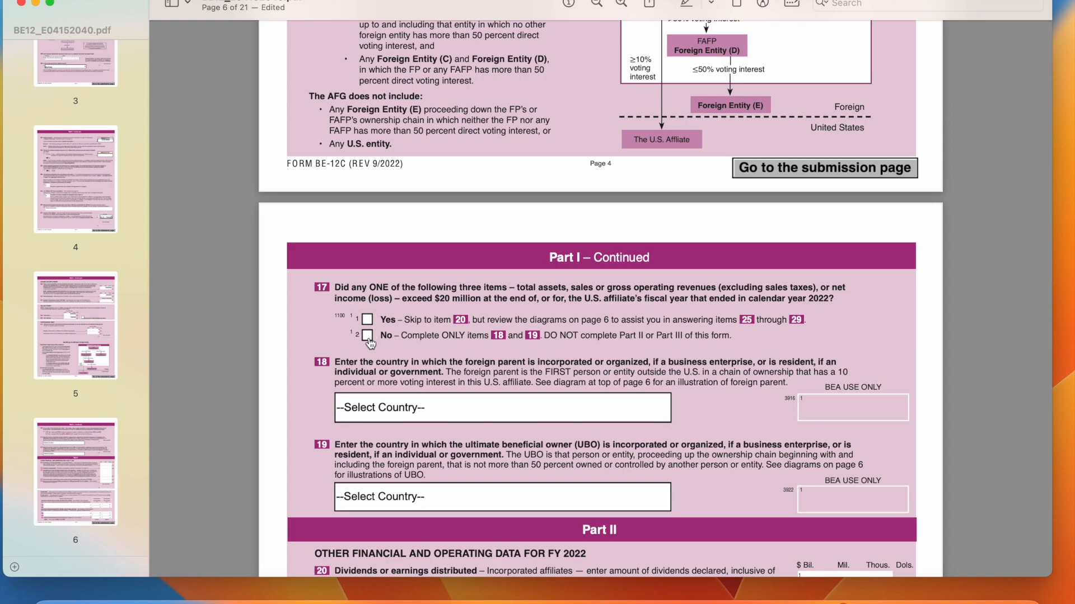
scroll(522, 266, "up", 12)
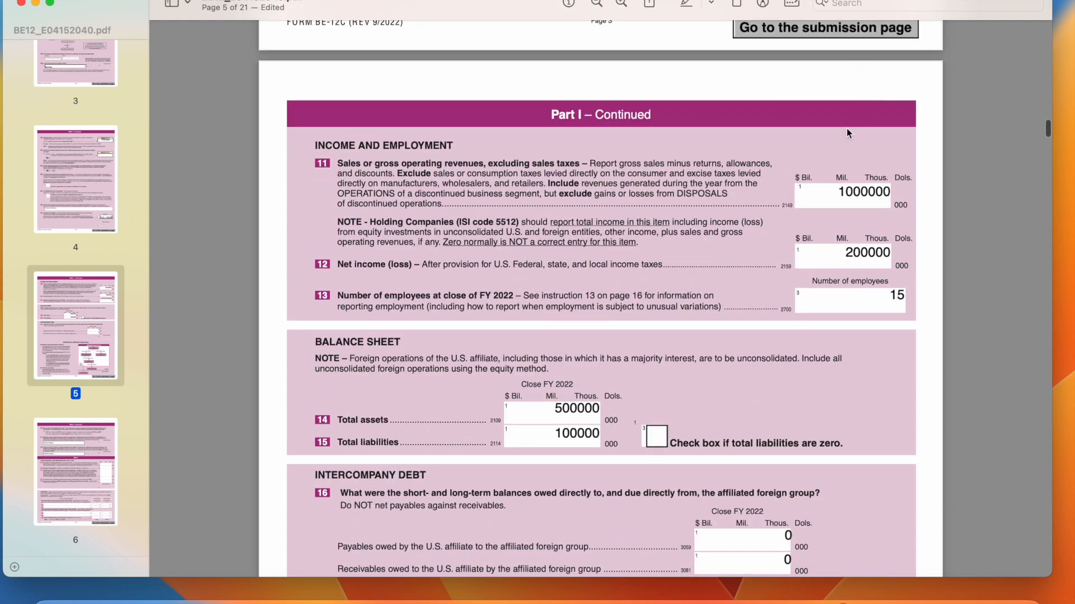
scroll(662, 259, "down", 10)
scroll(662, 259, "up", 5)
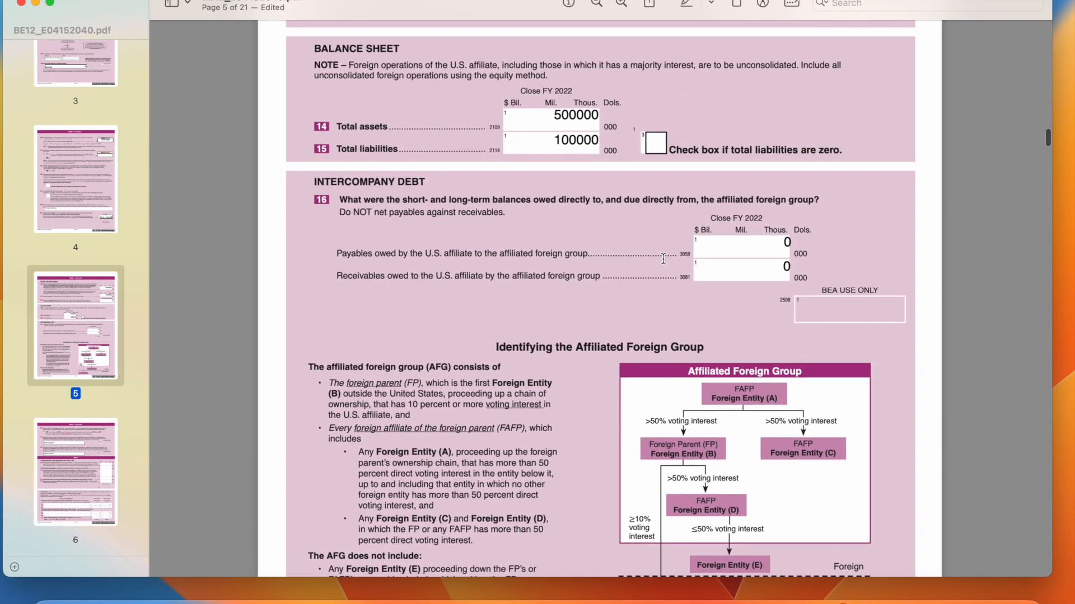
scroll(599, 290, "down", 5)
scroll(600, 290, "down", 10)
scroll(504, 241, "up", 8)
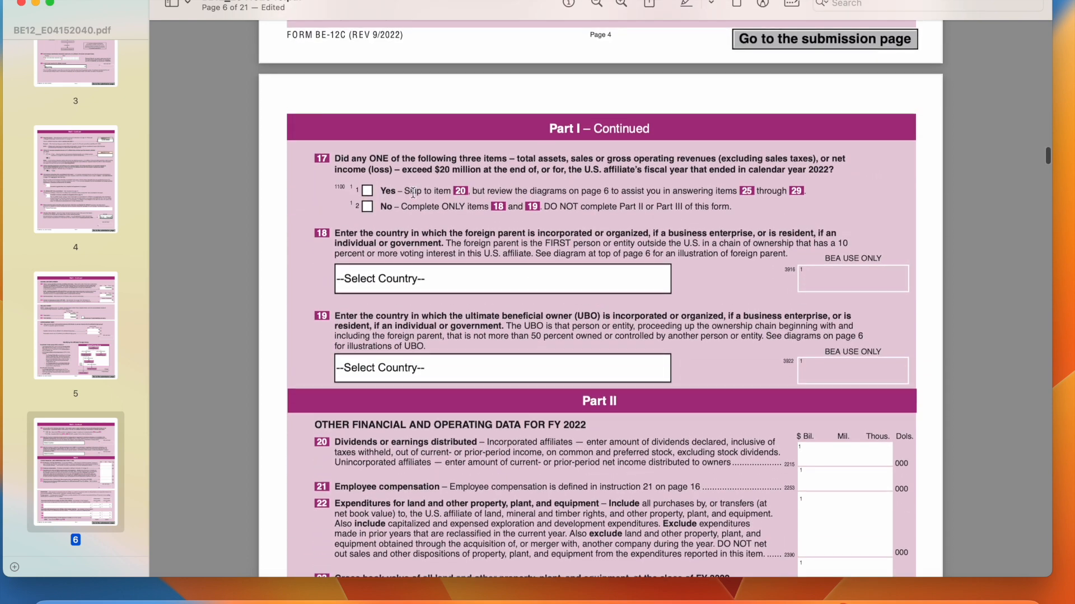
left_click(367, 206)
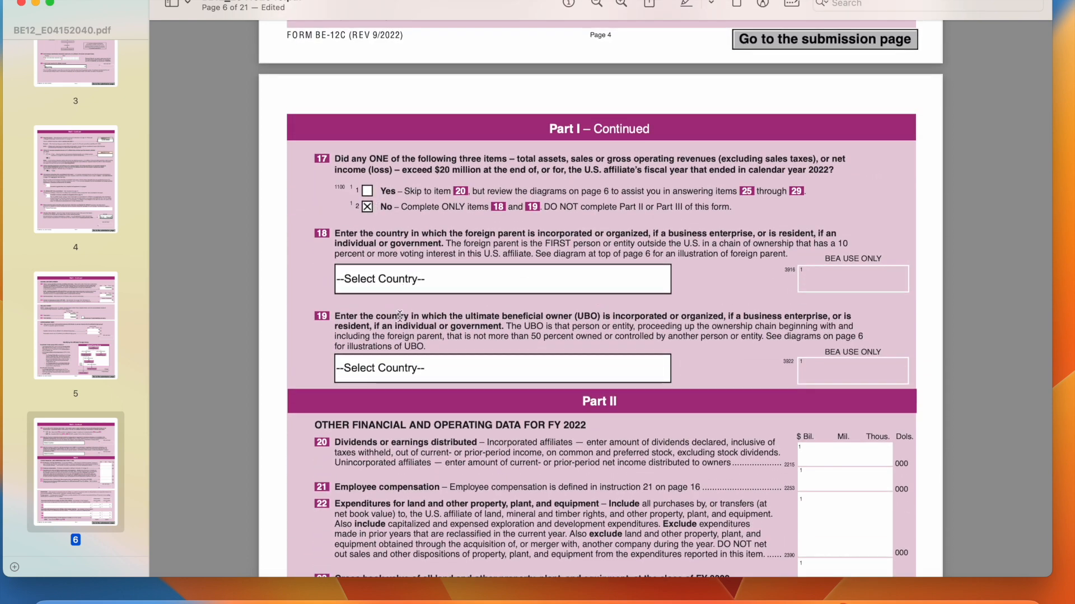
Set Australia as the country for both the foreign parent and the ultimate beneficial owner
left_click(438, 280)
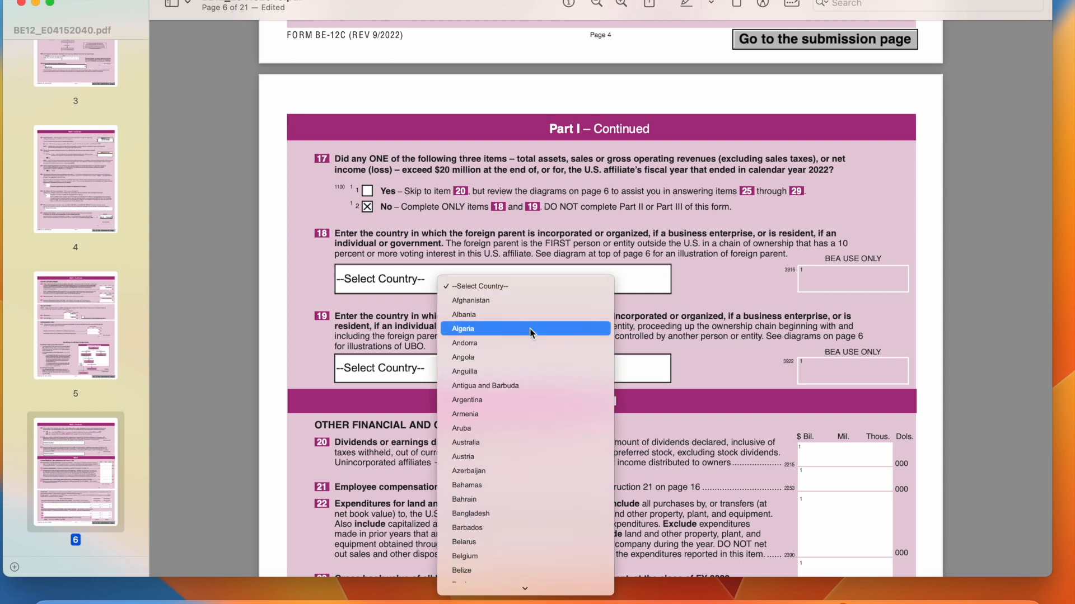
type("aus")
key("Return")
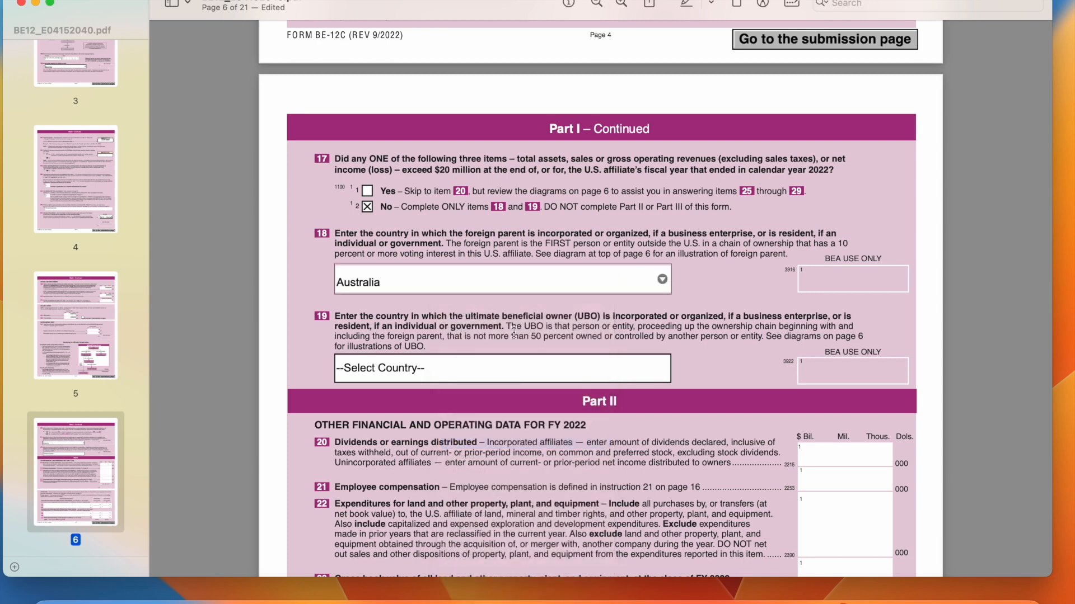
left_click(434, 382)
type("aus")
key("Return")
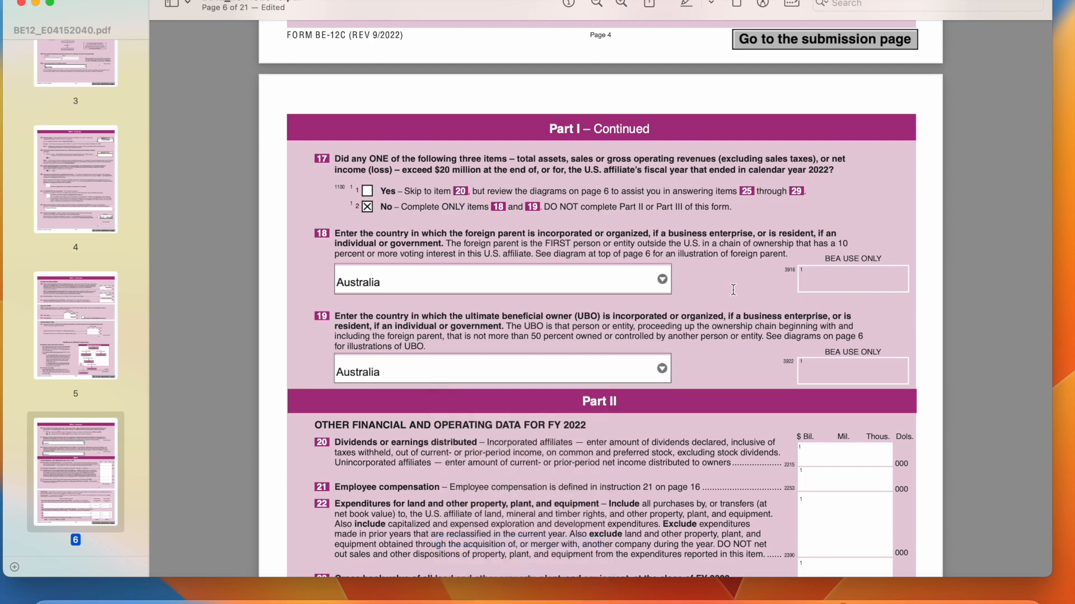
scroll(733, 289, "down", 20)
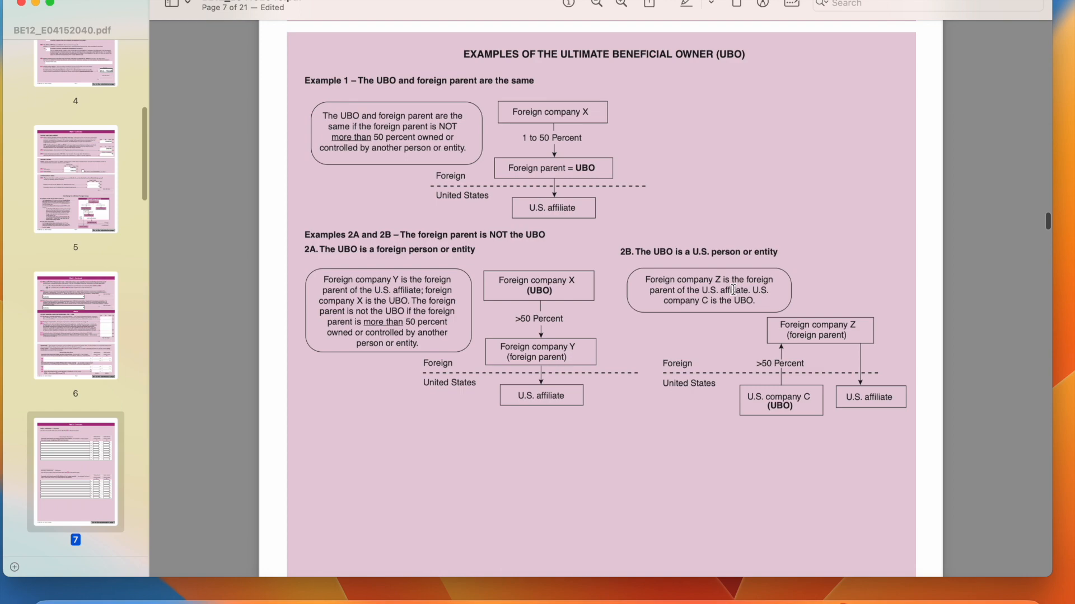
Return to page 1 of the PDF and switch to the BEA eFile website in Safari
scroll(733, 290, "down", 20)
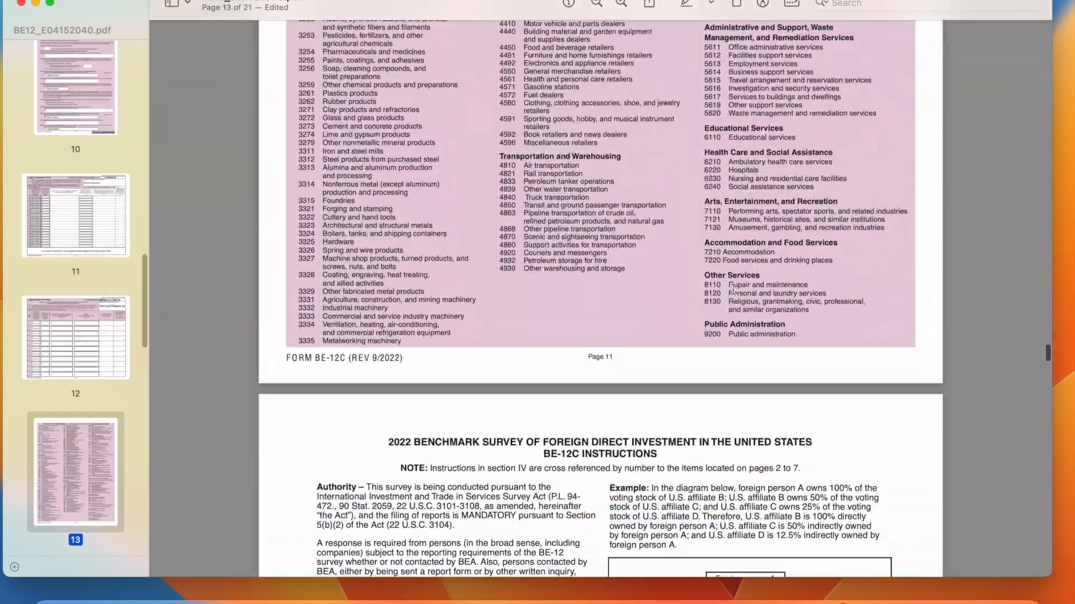
scroll(733, 289, "up", 20)
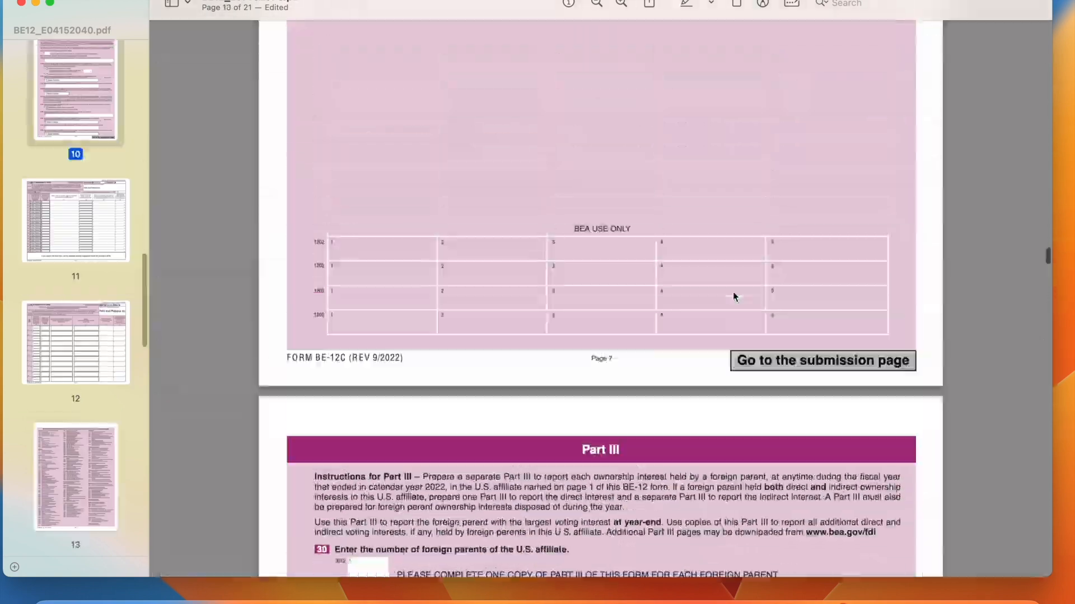
scroll(733, 297, "up", 20)
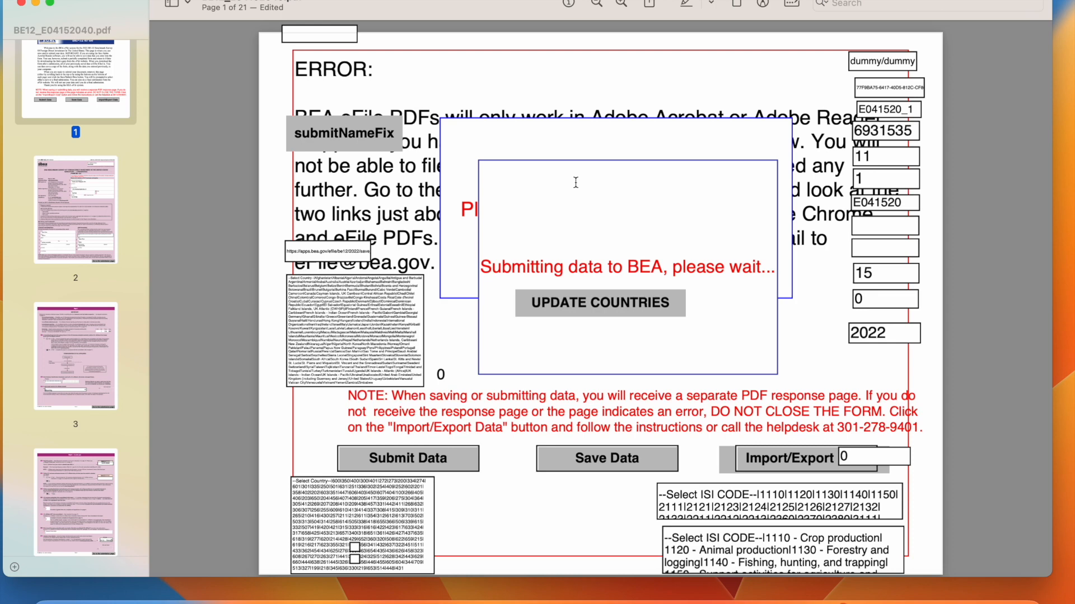
left_click(131, 598)
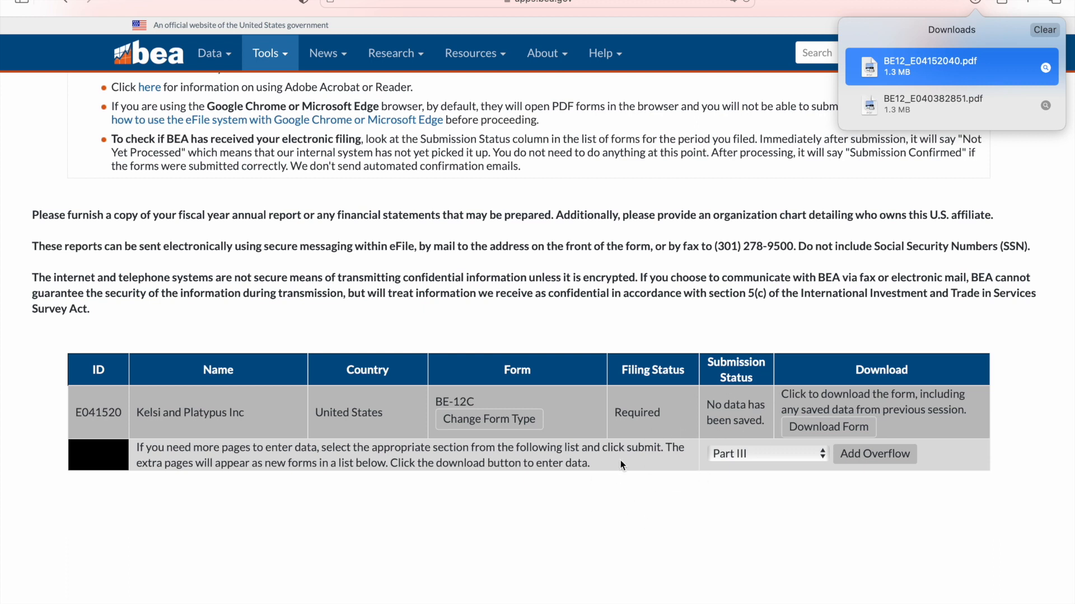
Dismiss the Safari downloads list to reveal the BE-12C filing table
left_click(735, 526)
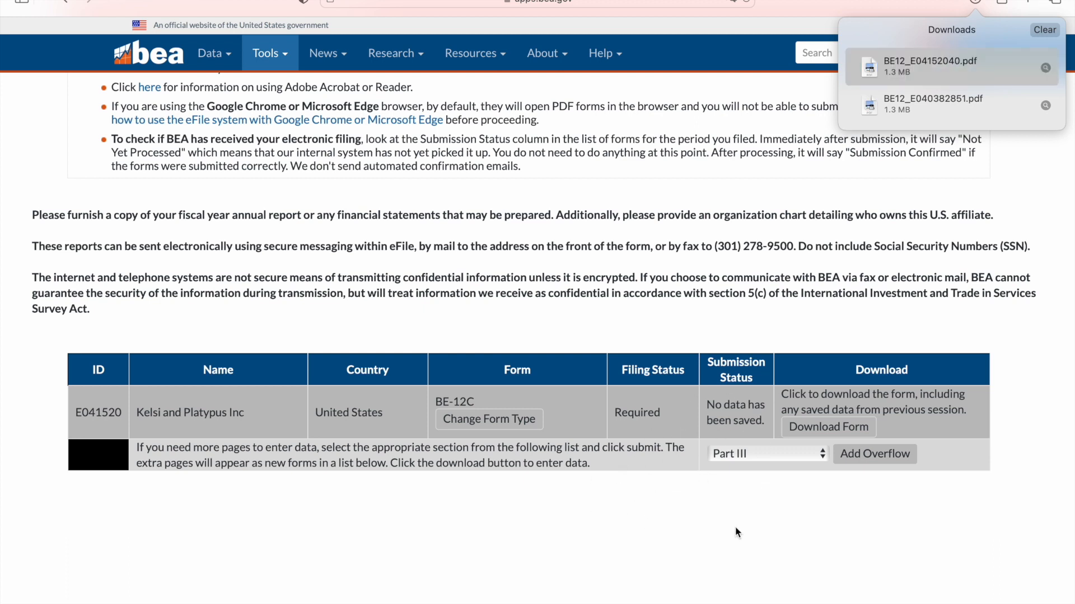